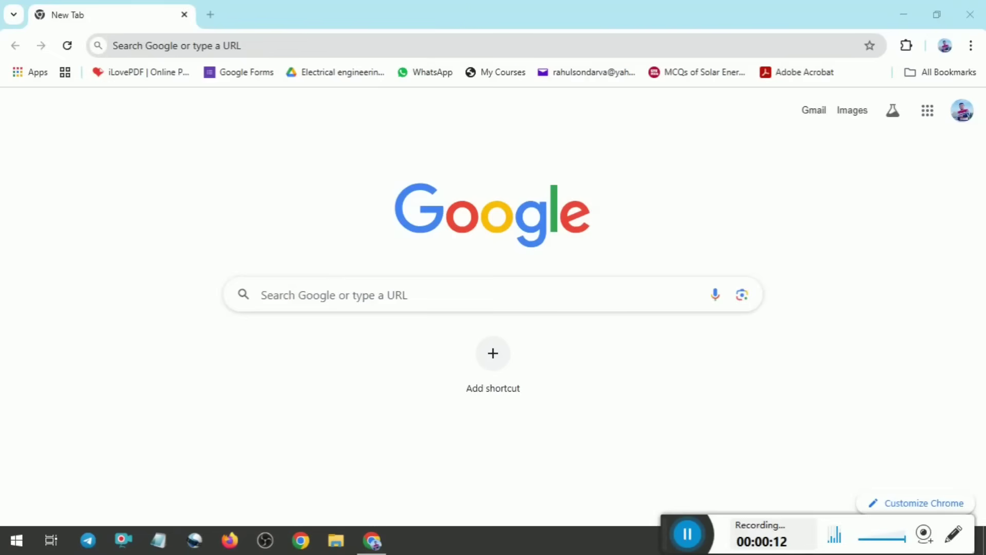
# Search Google for "gsecl career" and open the Career page on the official GSECL website
pyautogui.click(290, 294)
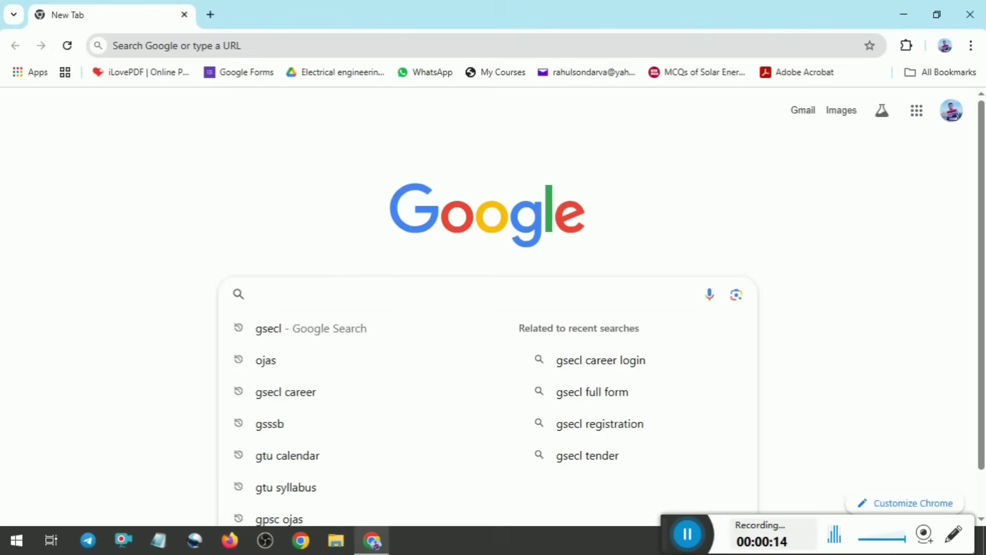
pyautogui.click(285, 405)
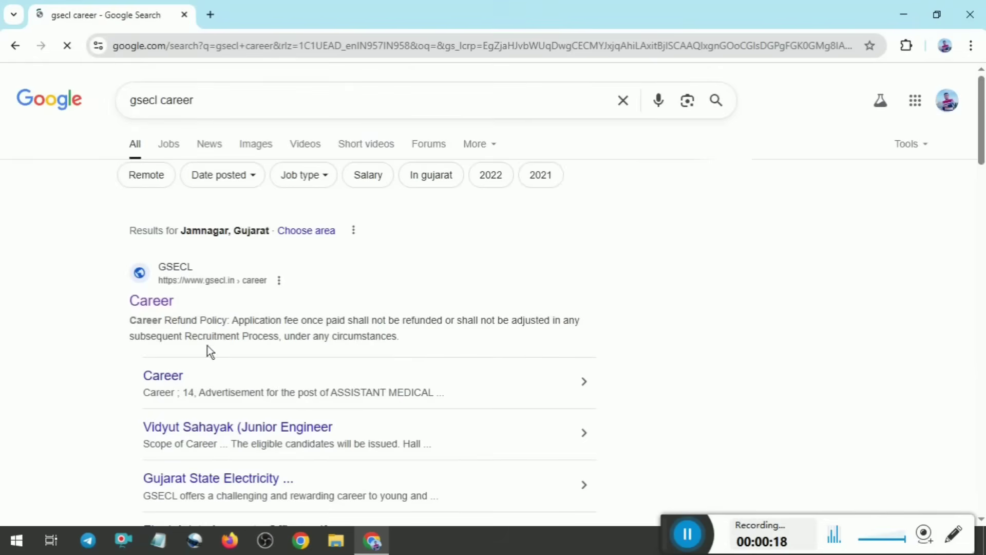
pyautogui.click(153, 302)
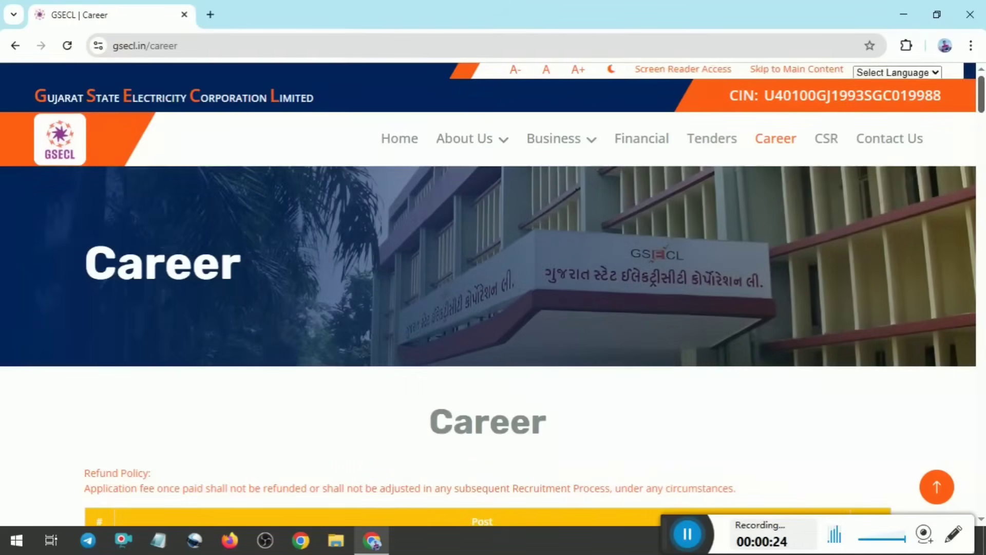
# Open the application link for the Vidyut Sahayak Junior Engineer post from the career list and agree to leave the site
pyautogui.moveTo(983, 97); pyautogui.dragTo(983, 133)
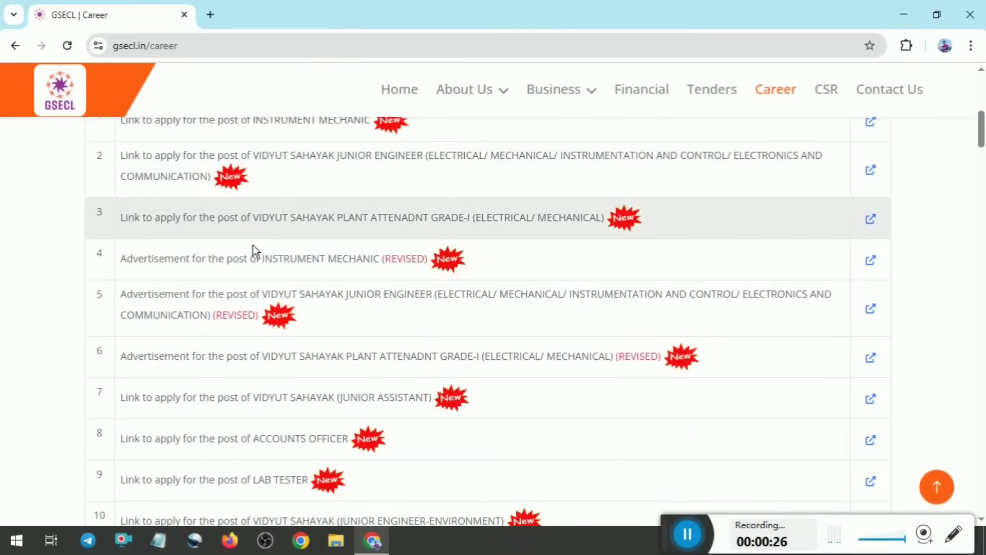
pyautogui.scroll(2, 253, 249)
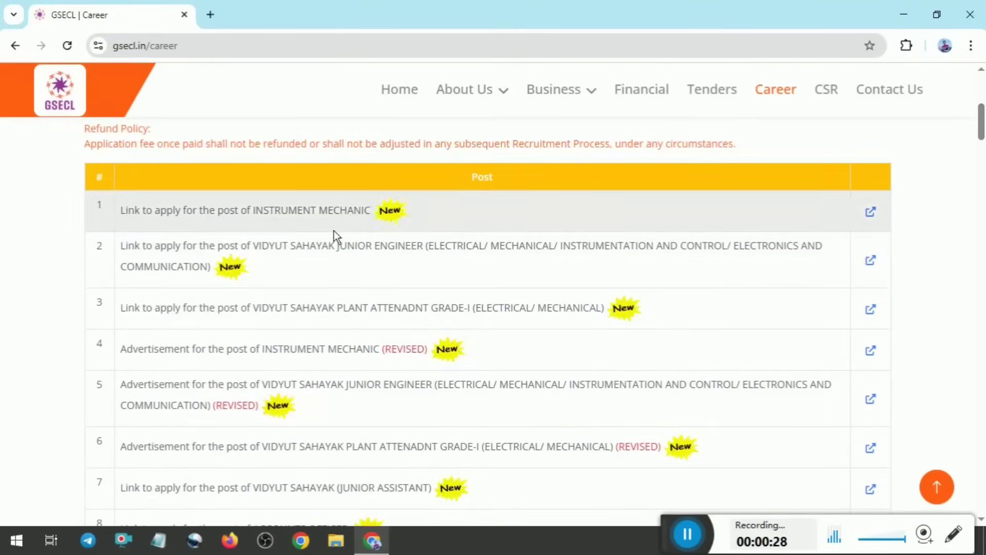
pyautogui.moveTo(256, 212); pyautogui.dragTo(353, 212)
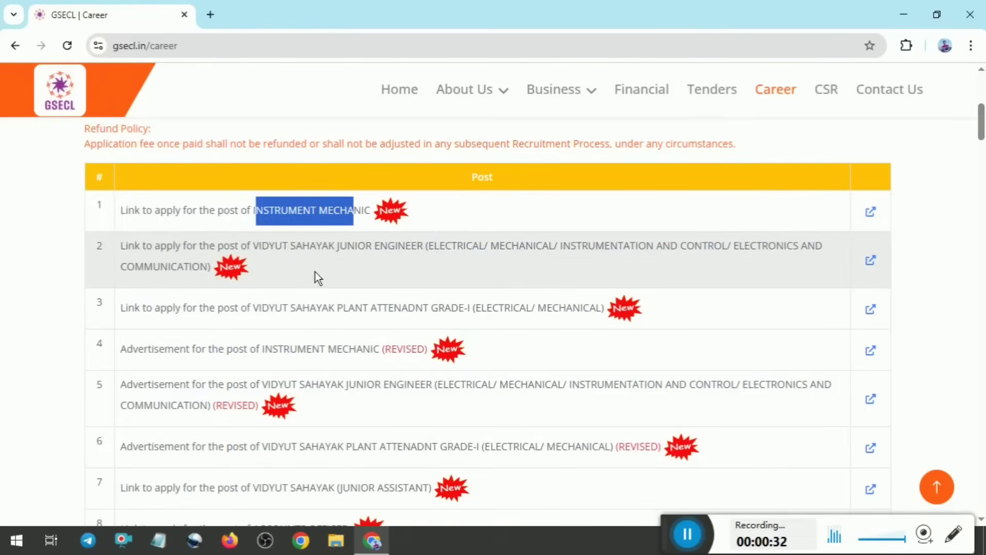
pyautogui.moveTo(120, 245); pyautogui.dragTo(816, 259)
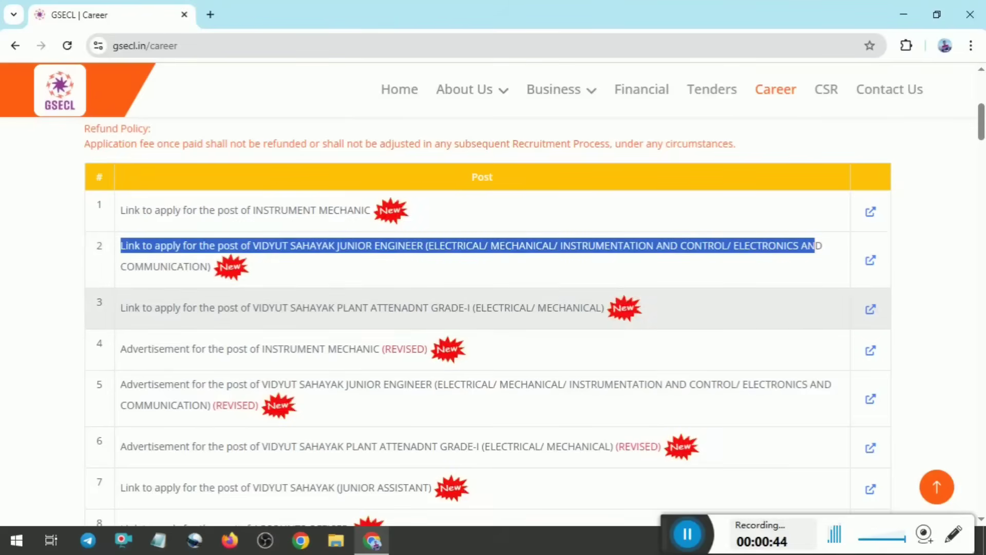
pyautogui.moveTo(334, 308); pyautogui.dragTo(566, 308)
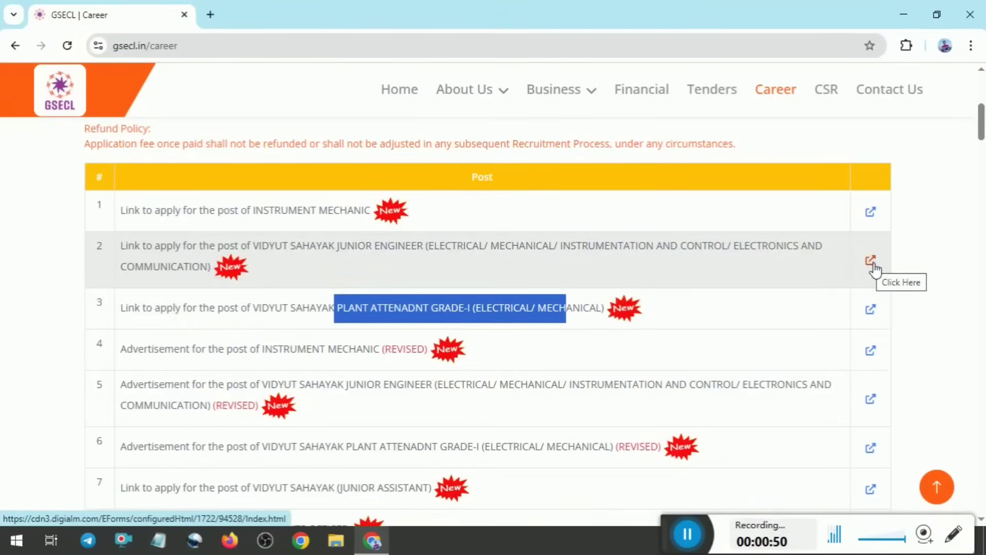
pyautogui.click(873, 264)
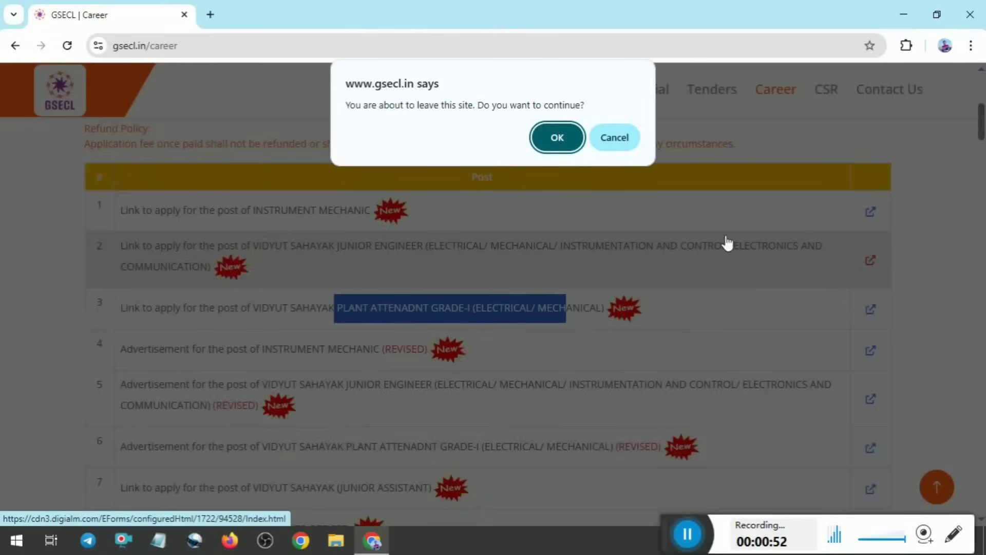
pyautogui.click(565, 149)
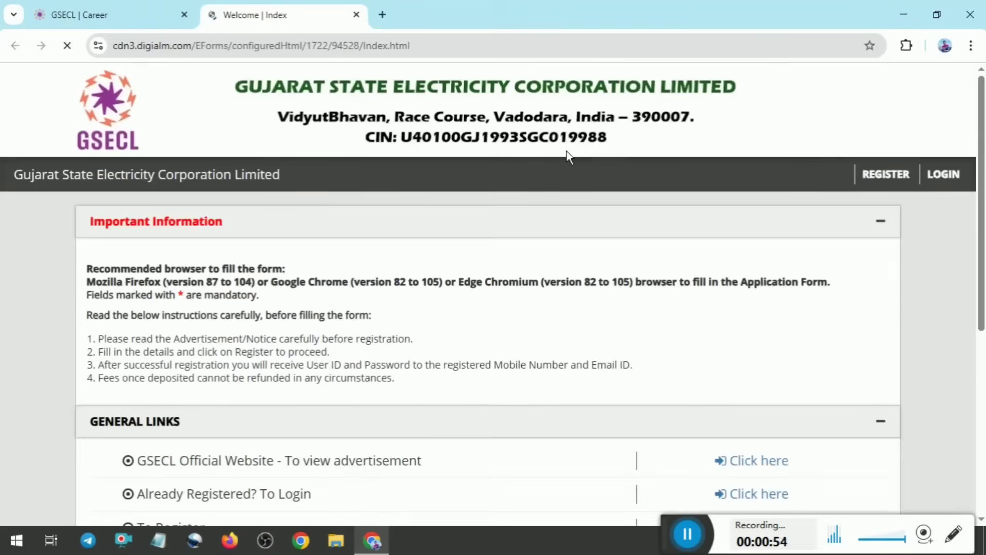
# Open the new-applicant registration form, dismiss the instructions and agree to the privacy notice
pyautogui.scroll(-6, 566, 151)
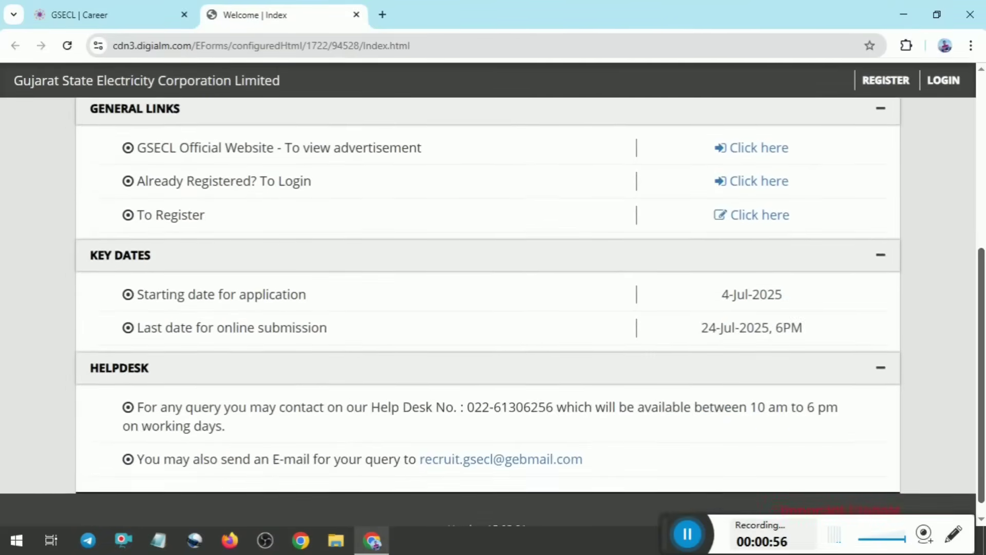
pyautogui.scroll(4, 493, 308)
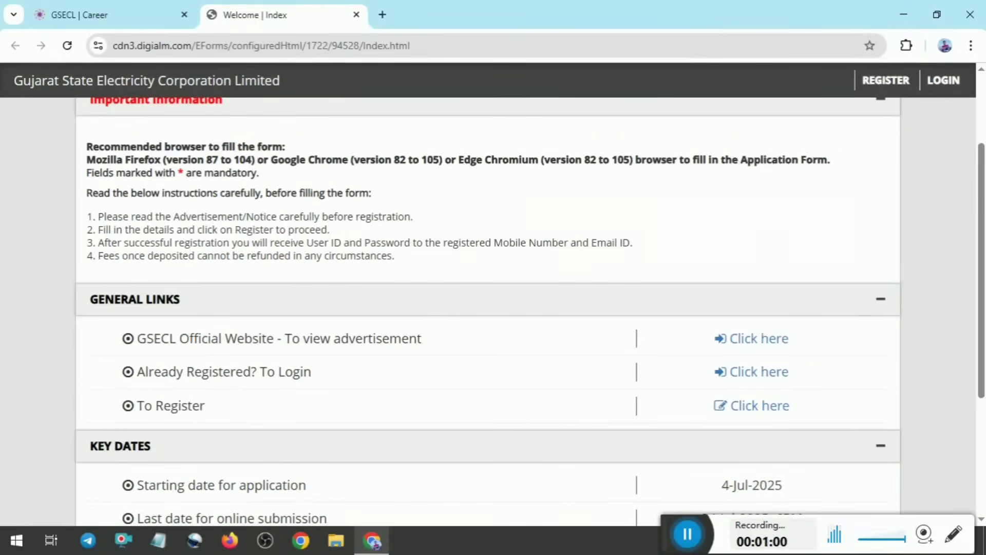
pyautogui.click(748, 417)
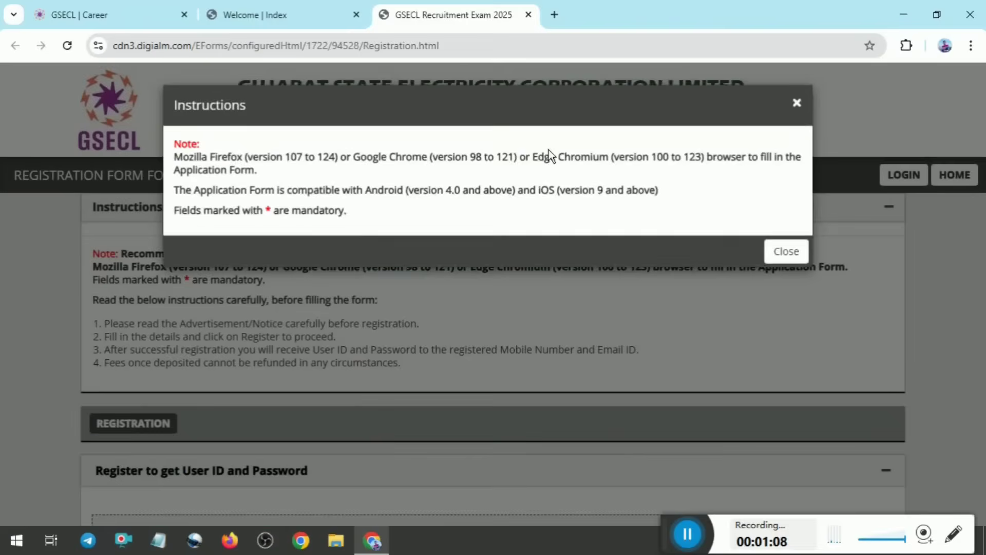
pyautogui.click(786, 251)
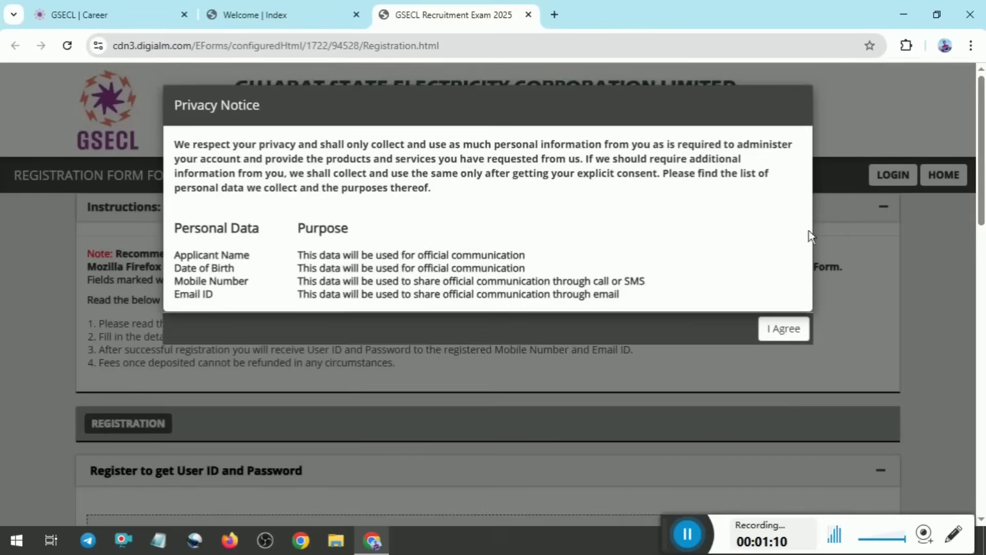
pyautogui.click(784, 328)
# Set the gender to Male and the nationality to Indian in the registration form
pyautogui.scroll(-4, 813, 332)
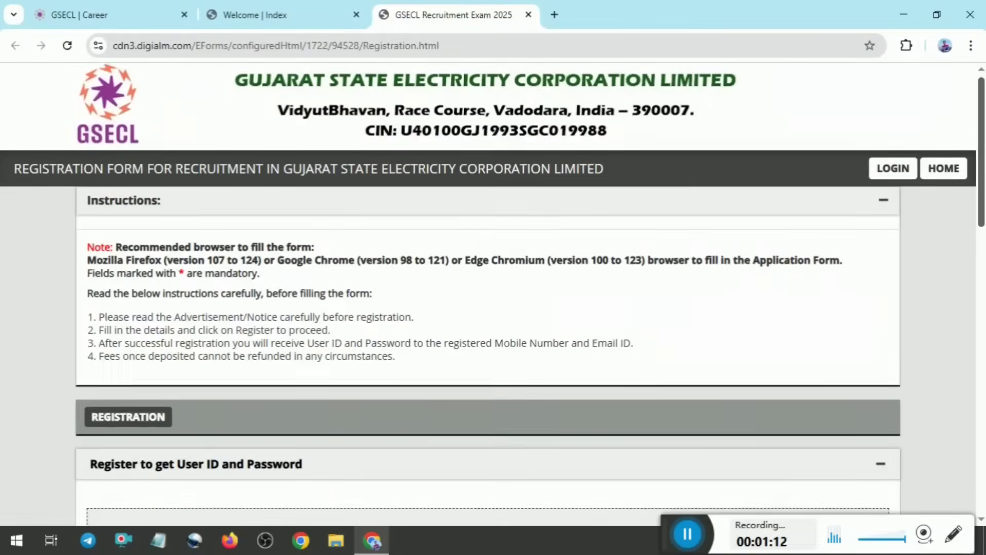
pyautogui.scroll(-4, 493, 309)
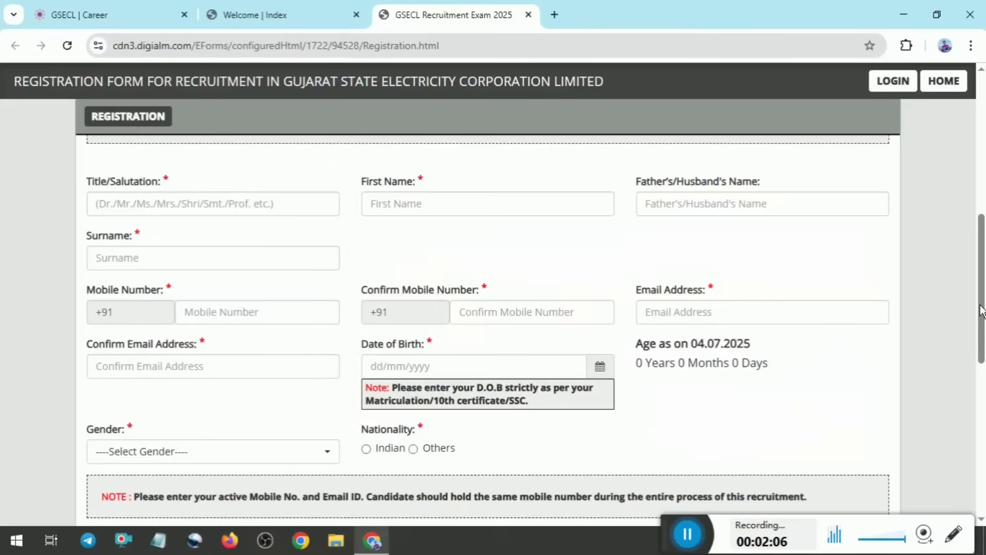
pyautogui.scroll(-2, 644, 388)
pyautogui.scroll(-1, 536, 329)
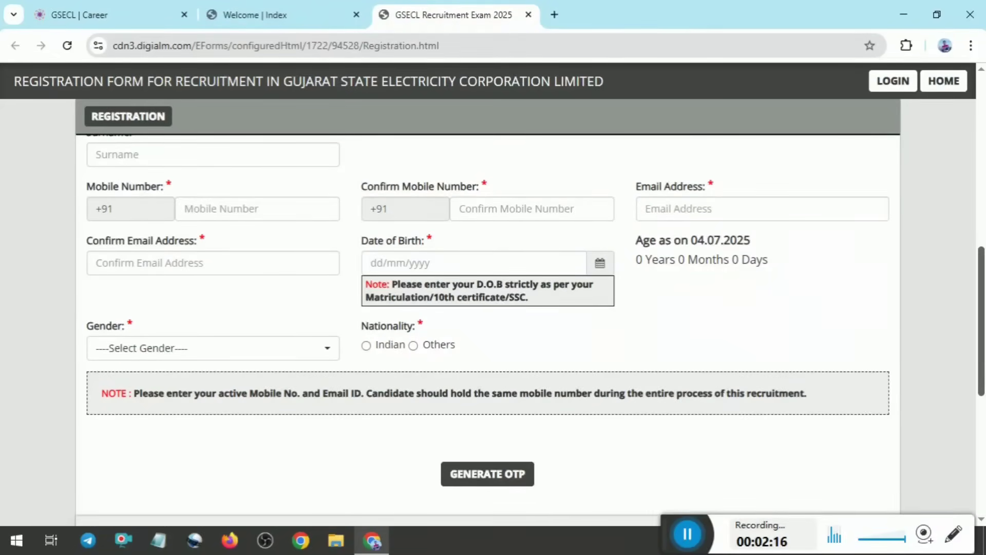
pyautogui.click(215, 354)
pyautogui.click(124, 424)
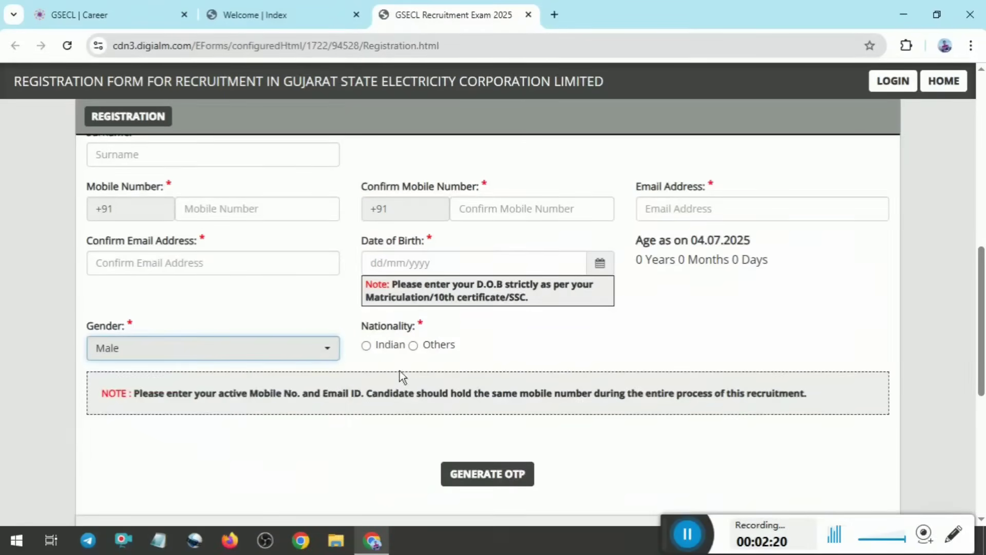
pyautogui.click(367, 346)
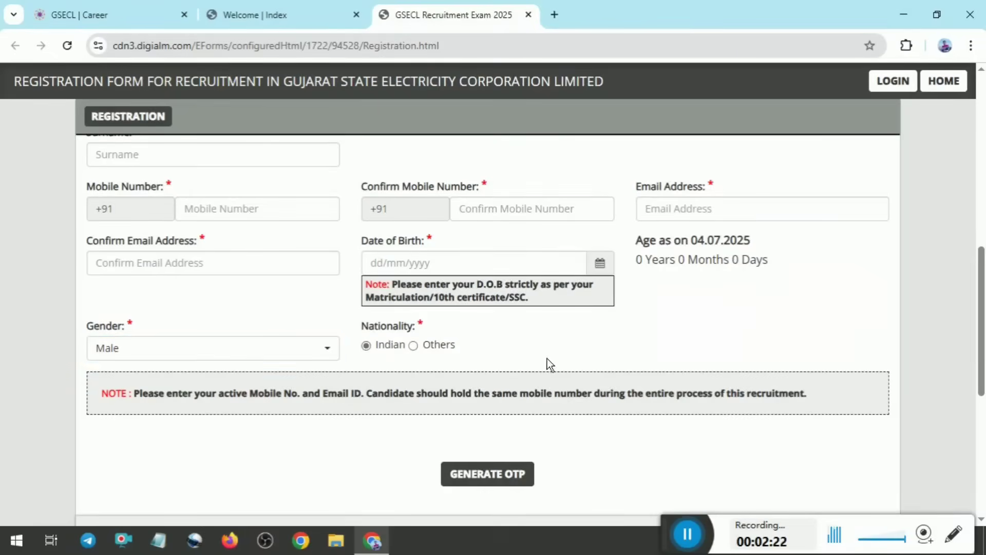
# Agree to the declaration below the registration details
pyautogui.scroll(-3, 623, 369)
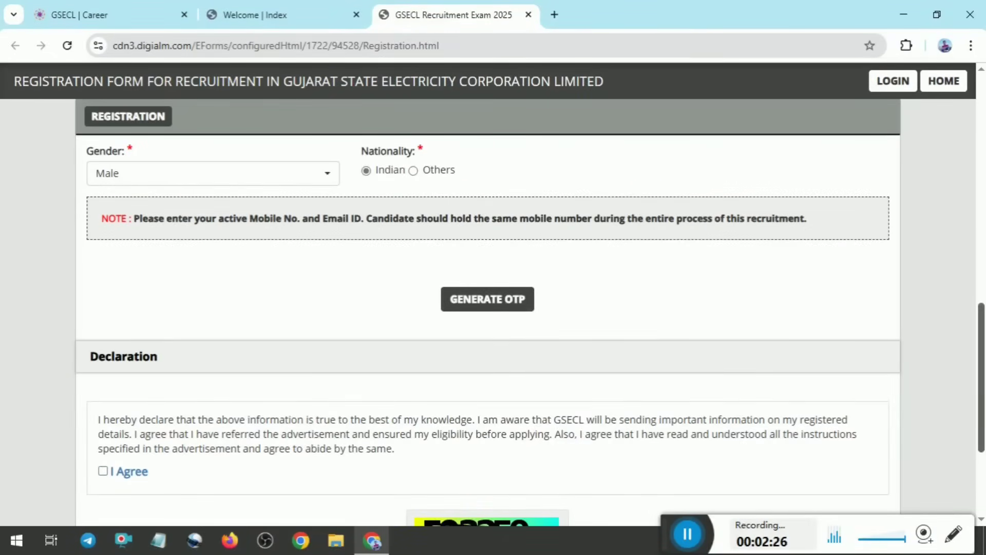
pyautogui.scroll(2, 778, 294)
pyautogui.scroll(-3, 530, 339)
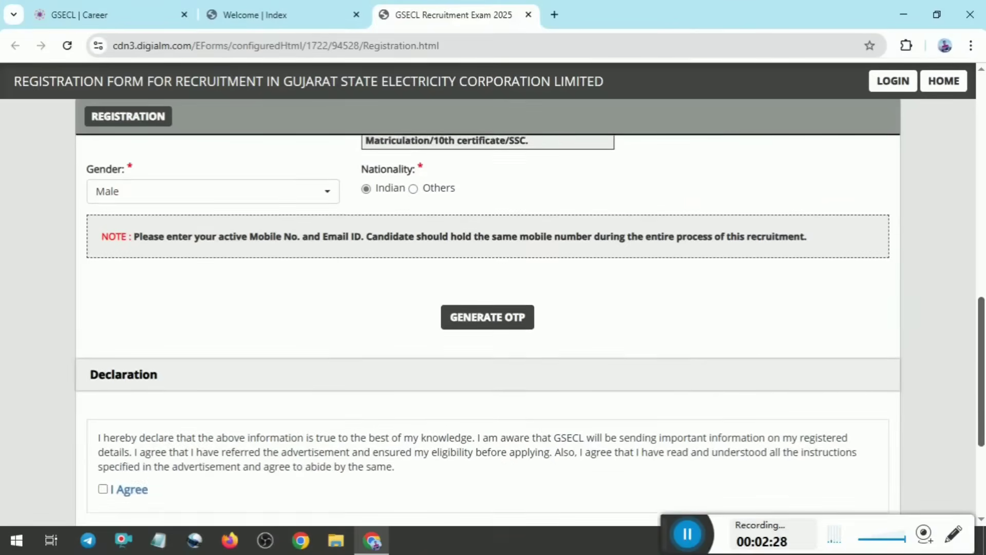
pyautogui.scroll(-1, 220, 439)
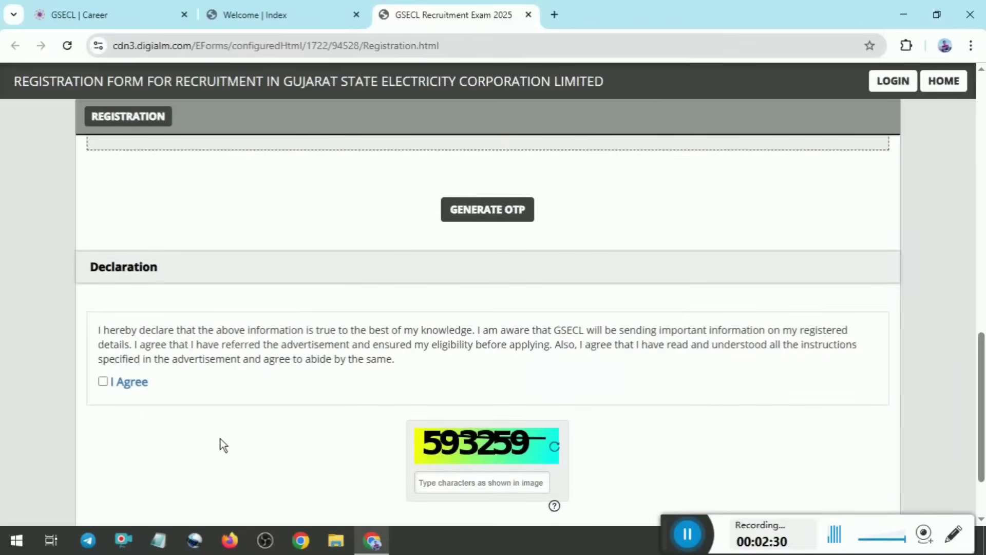
pyautogui.click(103, 382)
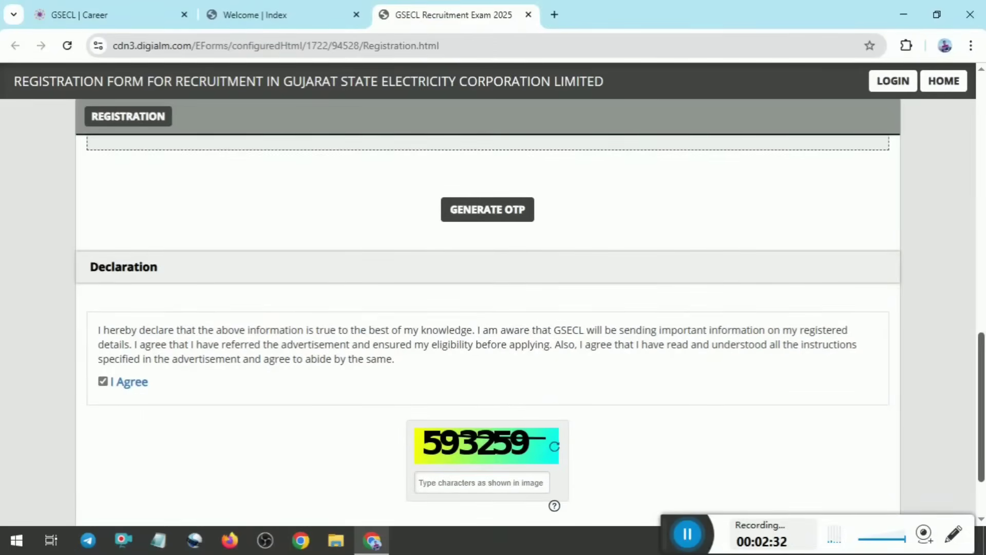
pyautogui.scroll(-2, 103, 381)
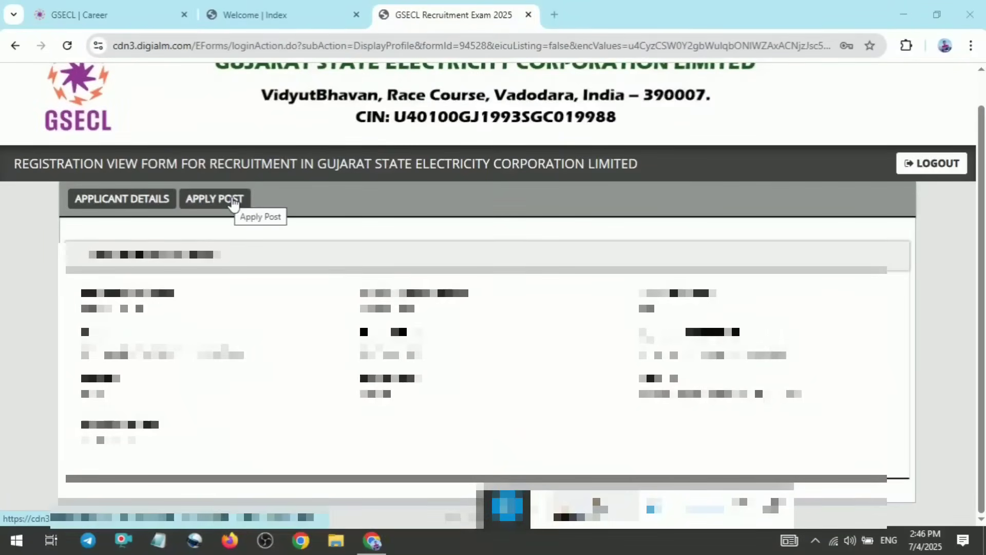
# Go to the post application section of the applicant profile and start a new application form
pyautogui.click(232, 201)
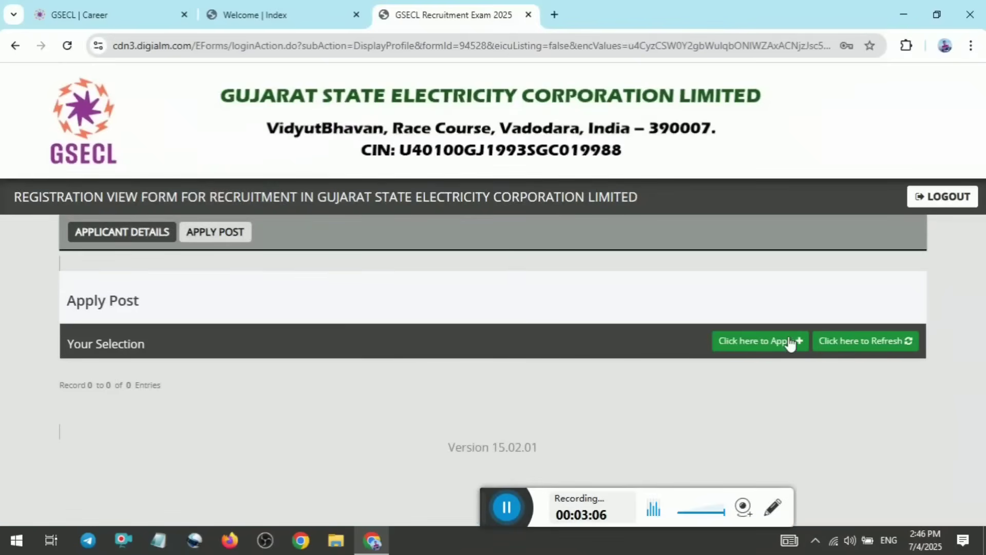
pyautogui.click(789, 342)
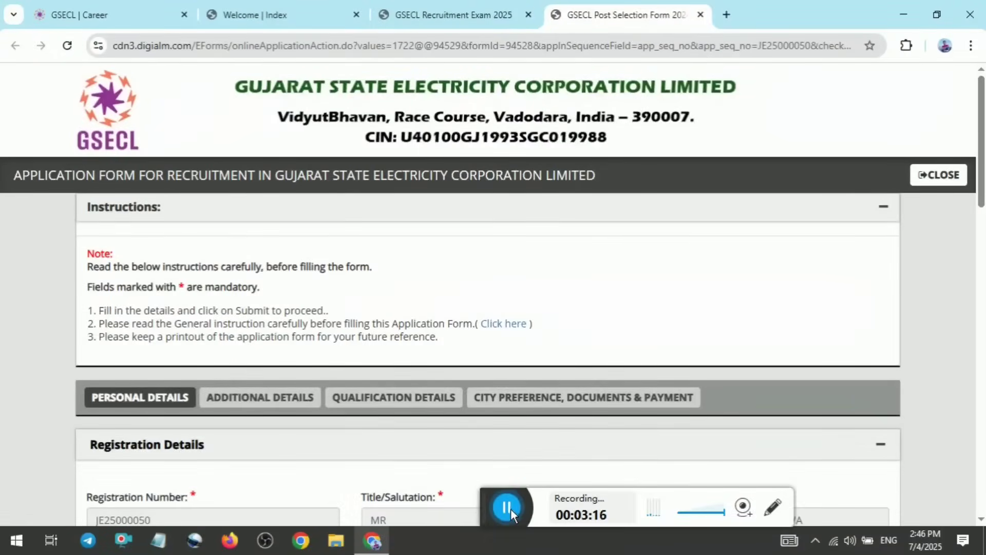
pyautogui.moveTo(494, 509); pyautogui.dragTo(490, 509)
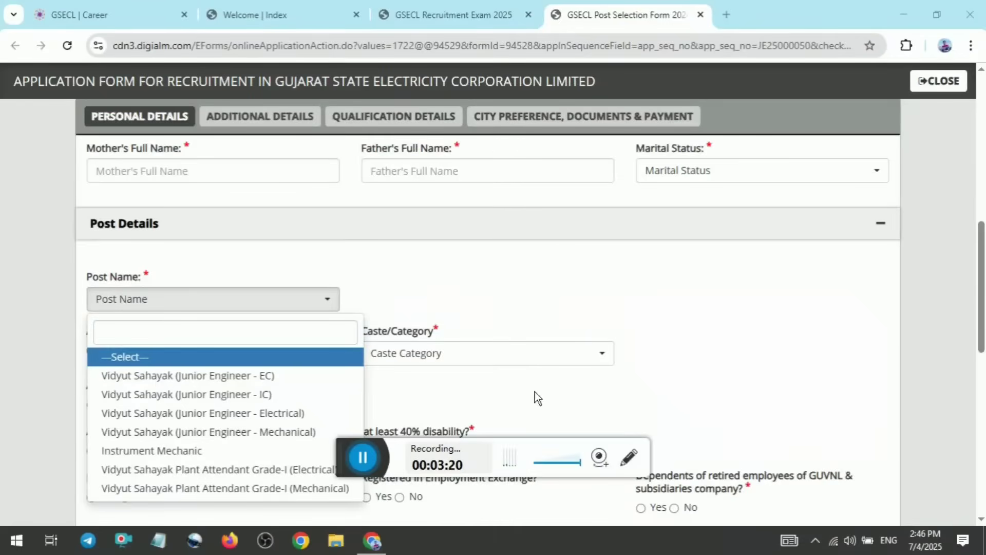
# Close the open post name list and set the marital status to Unmarried in the personal details
pyautogui.click(331, 248)
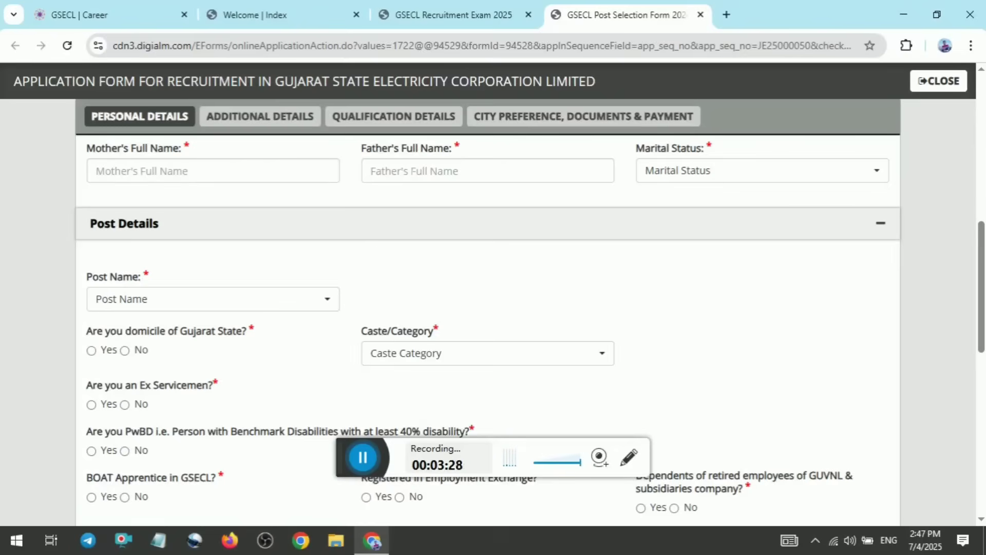
pyautogui.click(682, 179)
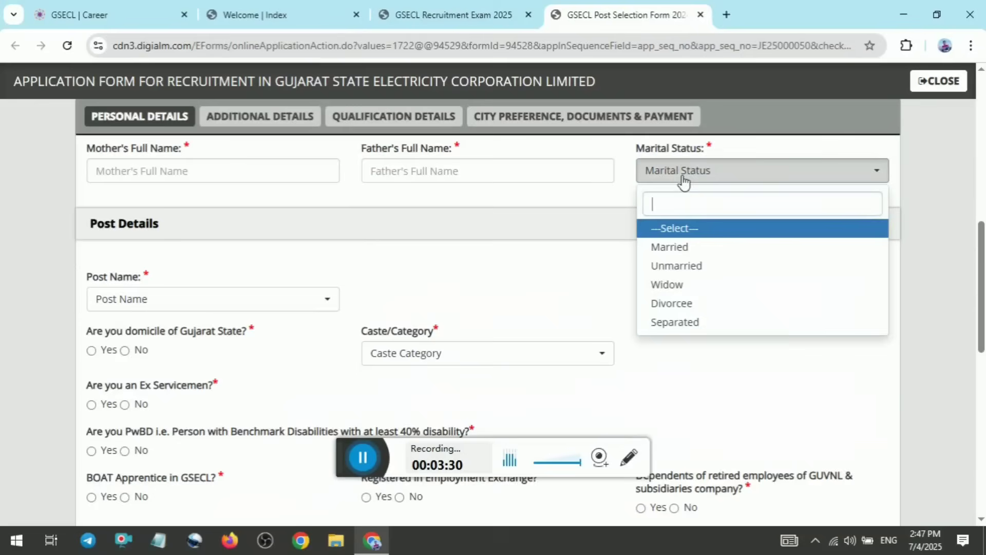
pyautogui.click(674, 266)
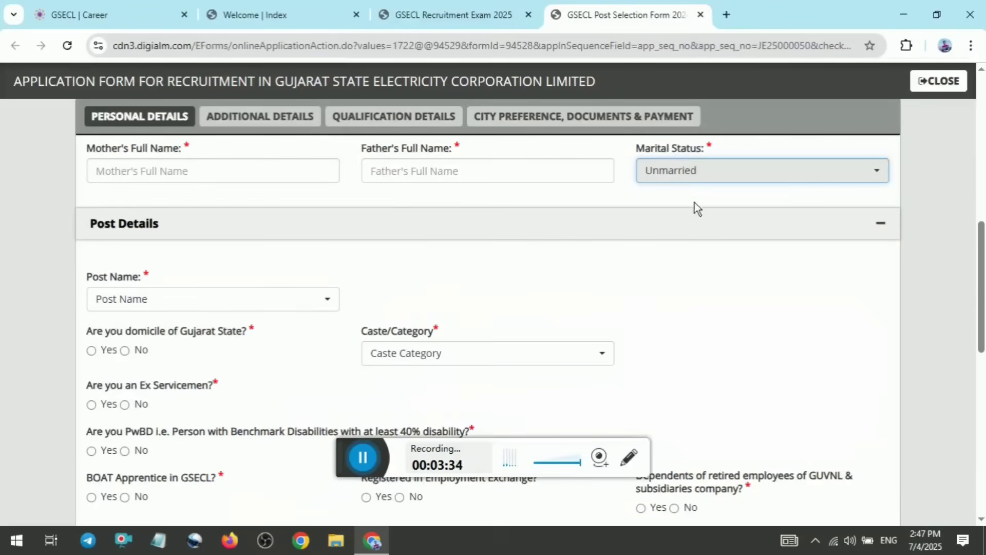
# Try Vidyut Sahayak (Junior Engineer - Electrical) and Vidyut Sahayak (Junior Engineer - IC) as the post name
pyautogui.click(266, 306)
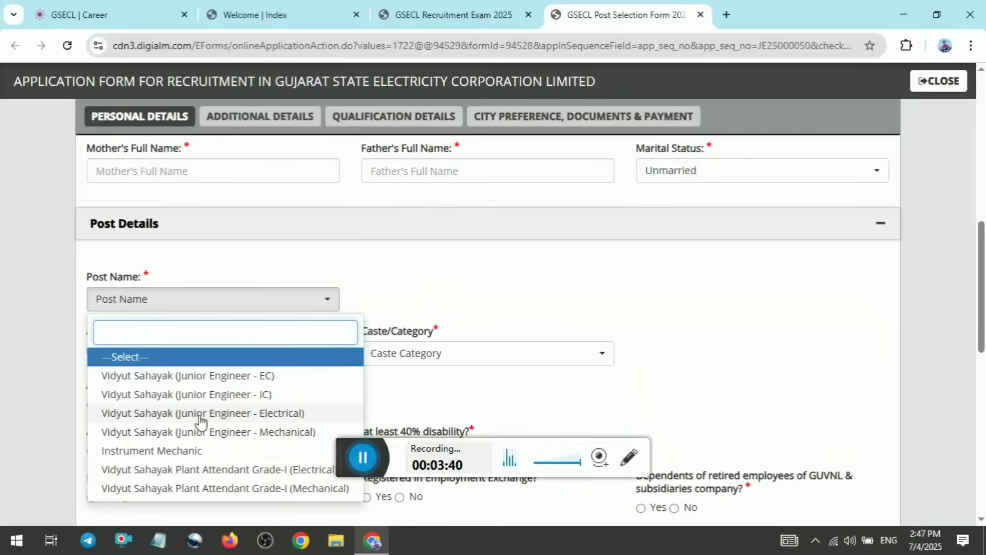
pyautogui.click(198, 414)
pyautogui.click(263, 298)
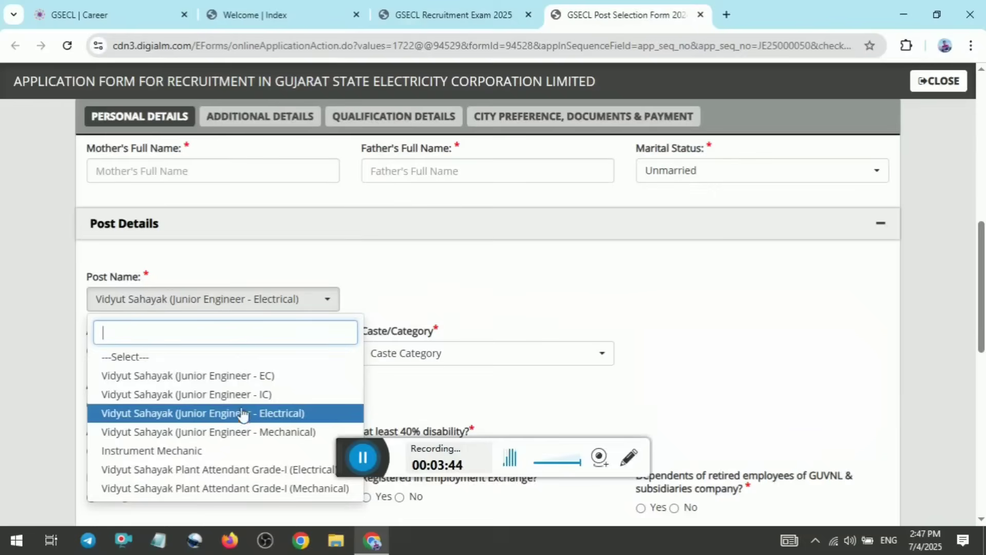
pyautogui.click(242, 394)
# Set the post name to Vidyut Sahayak (Junior Engineer - EC) in the post details
pyautogui.click(275, 312)
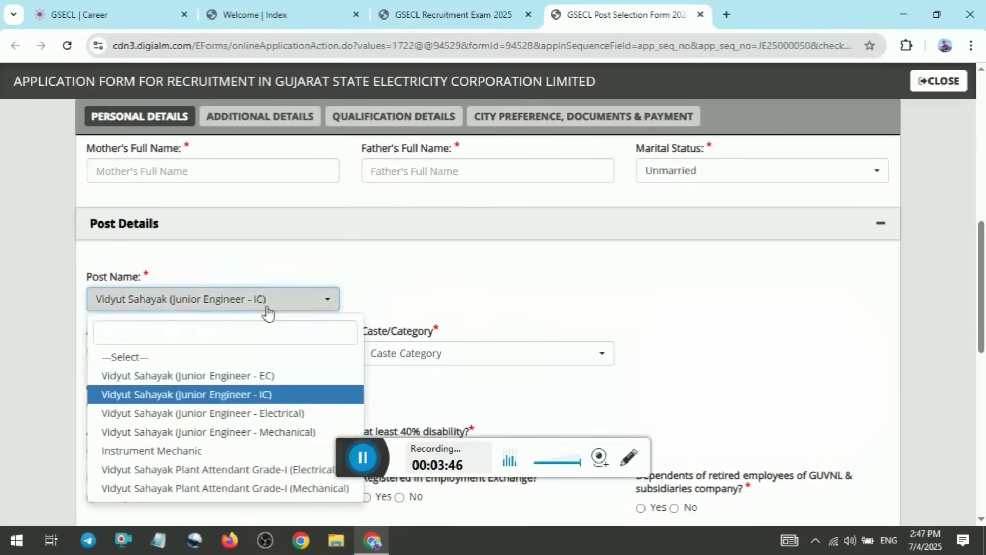
pyautogui.click(205, 378)
pyautogui.click(266, 308)
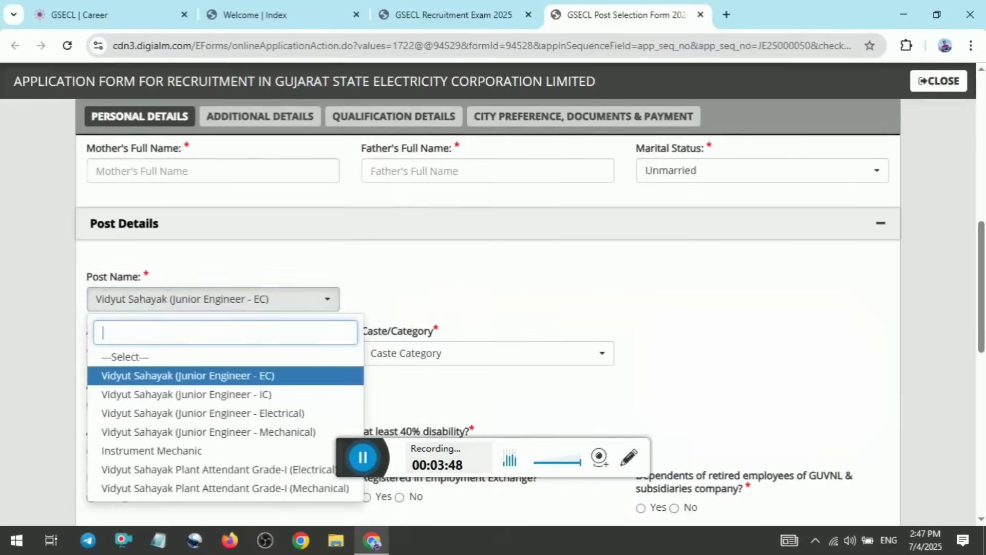
pyautogui.scroll(-10, 214, 479)
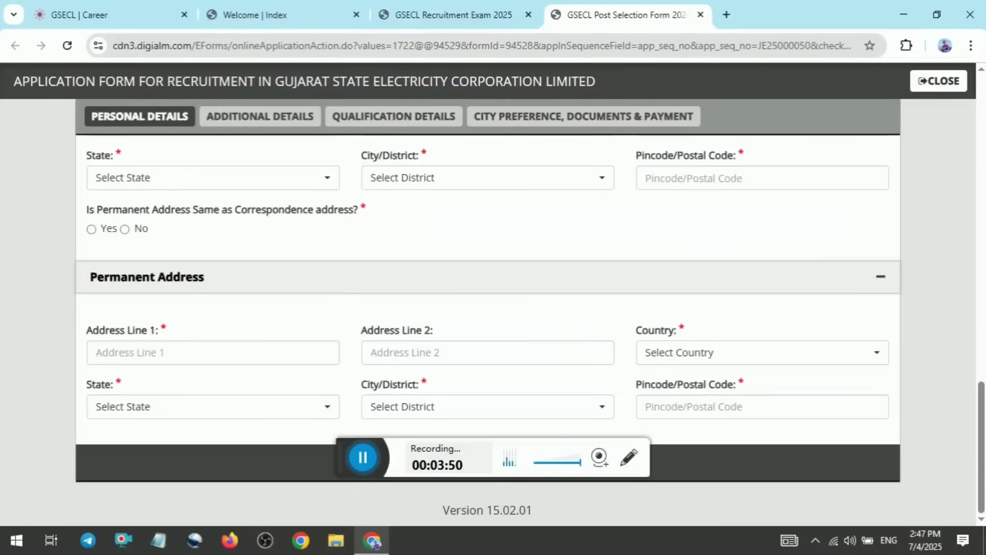
# Try Vidyut Sahayak Plant Attendant Grade-I (Electrical) as the post name
pyautogui.moveTo(981, 443); pyautogui.dragTo(982, 334)
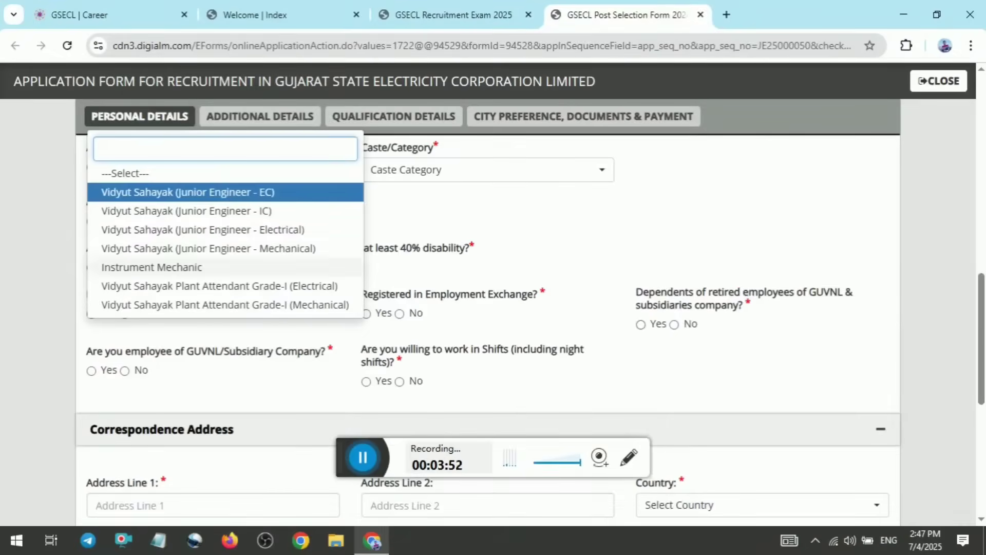
pyautogui.click(225, 289)
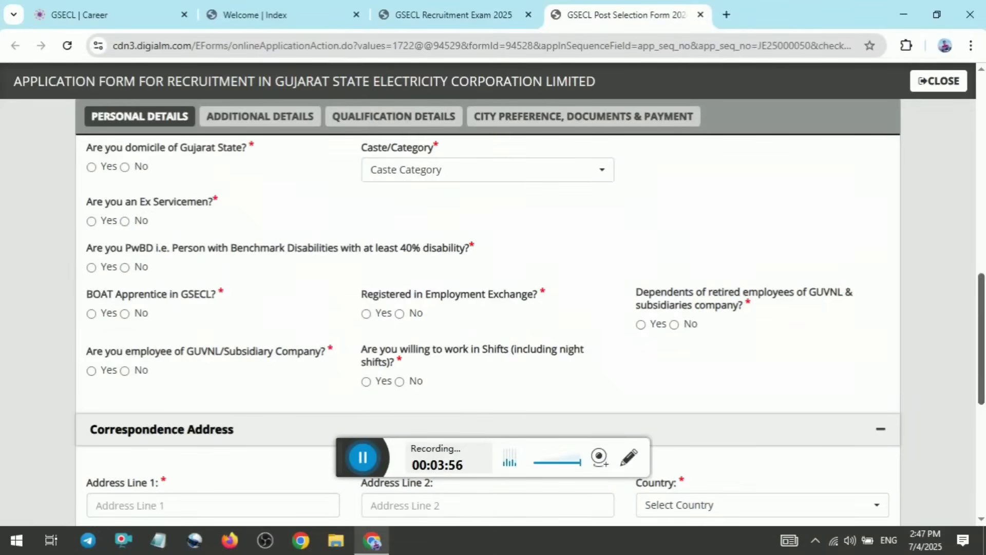
pyautogui.moveTo(982, 334)
pyautogui.mouseDown()
pyautogui.moveTo(982, 443)
pyautogui.moveTo(982, 354)
pyautogui.mouseUp()
pyautogui.scroll(4, 982, 354)
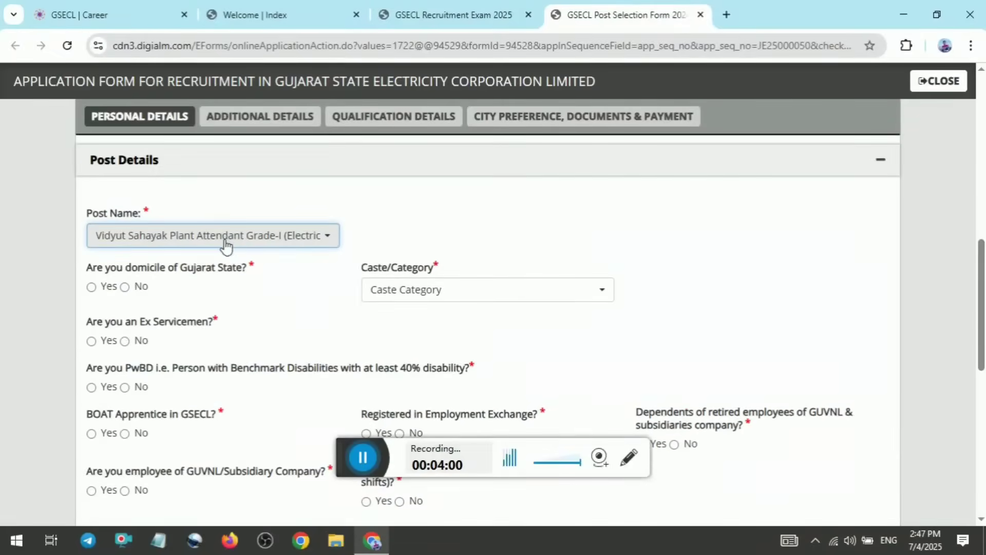
# Set the post name to Vidyut Sahayak (Junior Engineer - Electrical) and answer Yes to being domiciled in Gujarat State
pyautogui.click(225, 241)
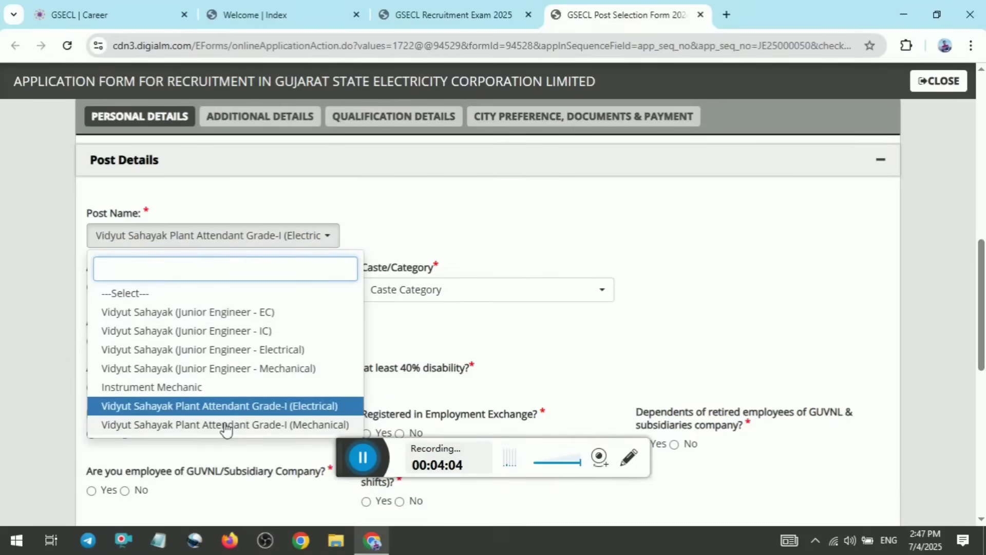
pyautogui.click(230, 349)
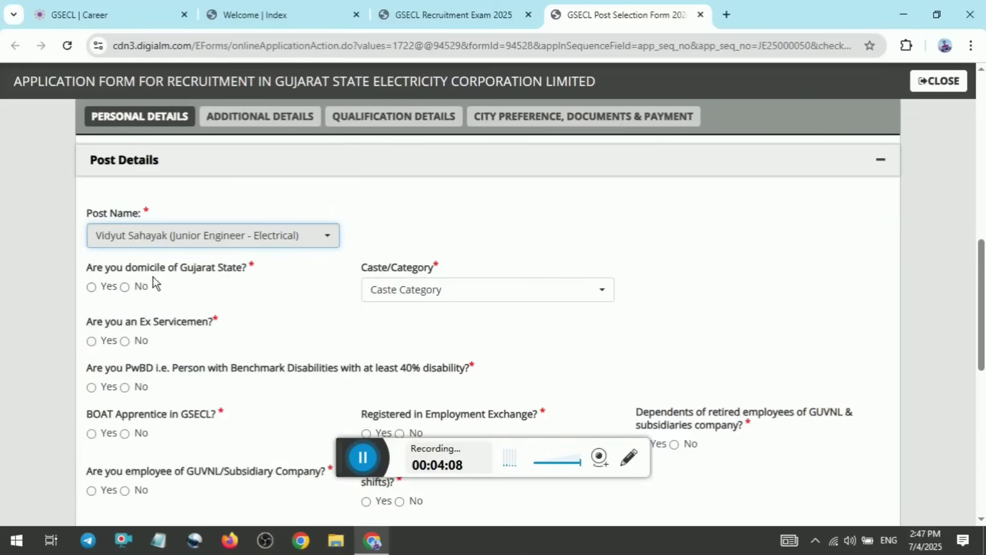
pyautogui.click(97, 288)
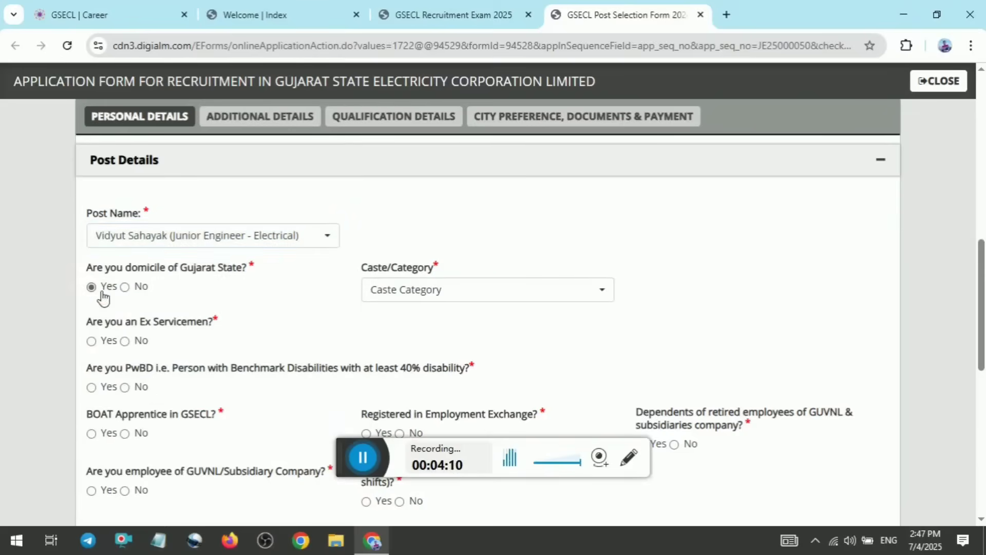
# Set the caste category to General(UR) in the post details
pyautogui.click(437, 294)
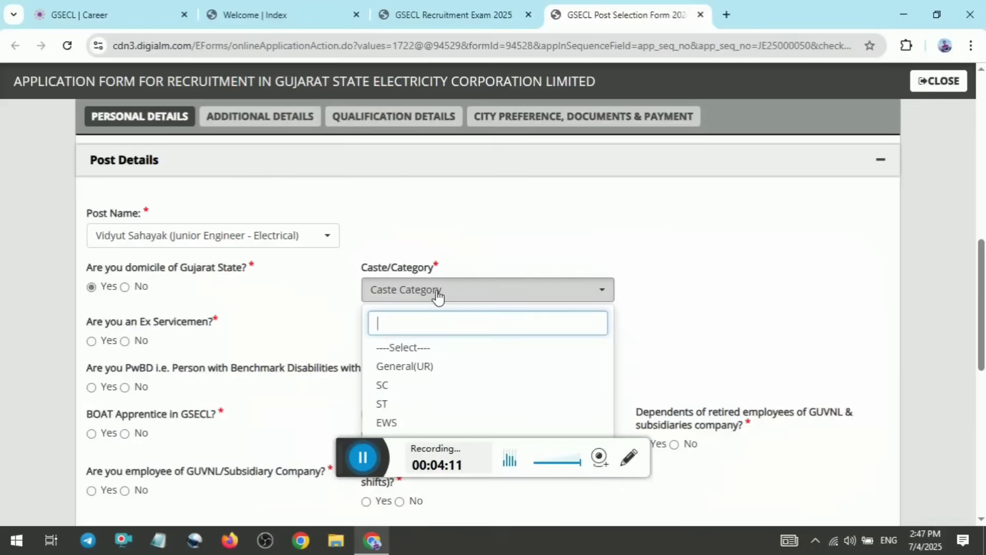
pyautogui.click(422, 365)
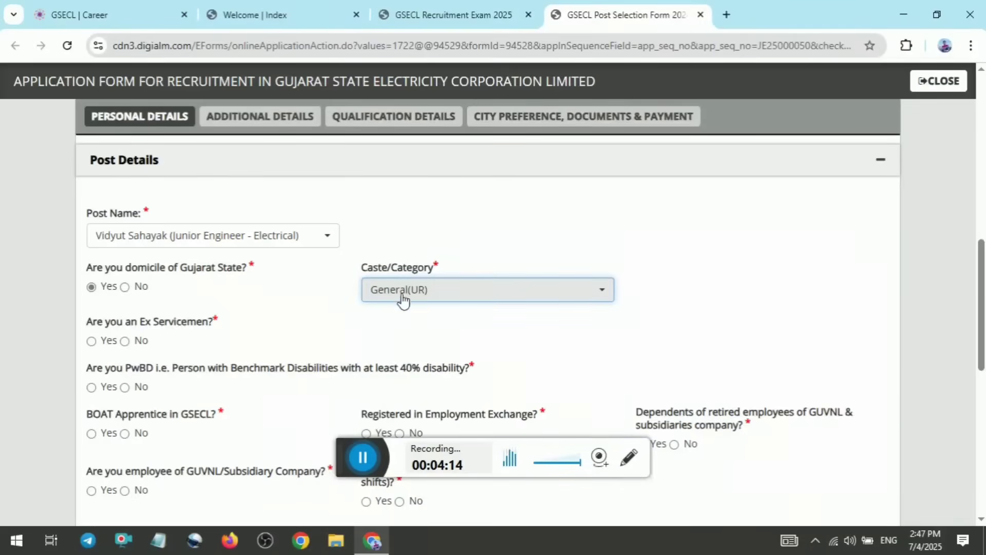
pyautogui.moveTo(336, 457); pyautogui.dragTo(677, 534)
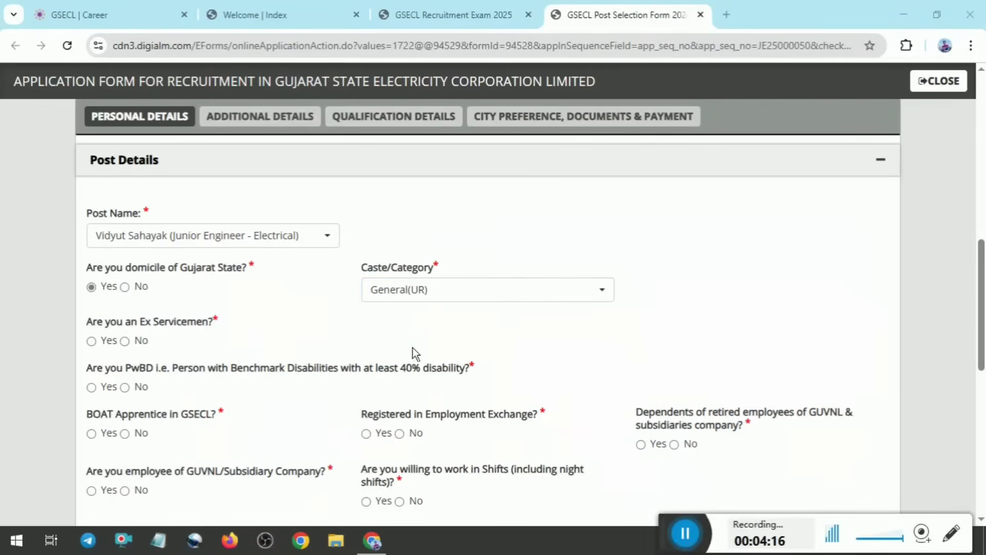
# Try the SC, ST, EWS and SEBC caste categories one after another, returning to General(UR)
pyautogui.click(425, 296)
pyautogui.click(398, 387)
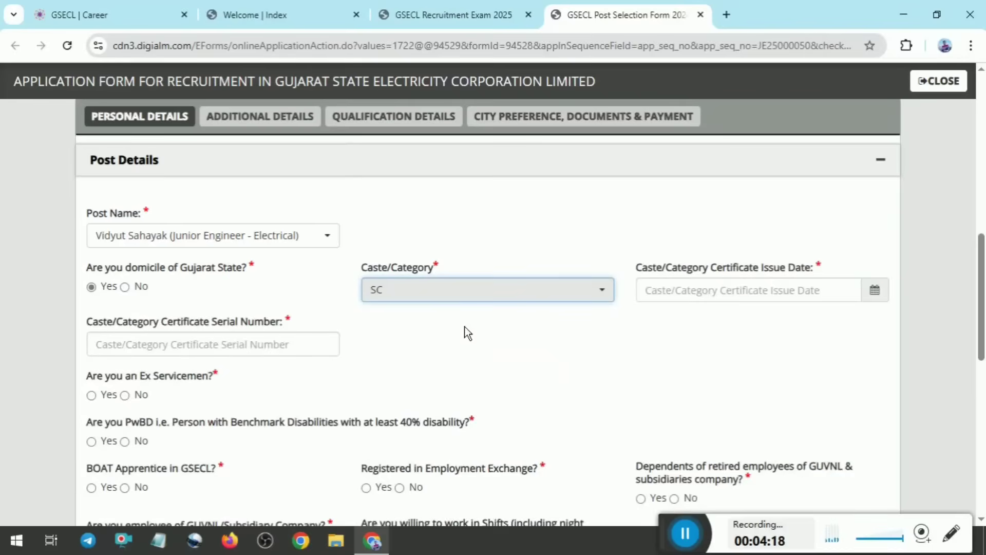
pyautogui.click(455, 285)
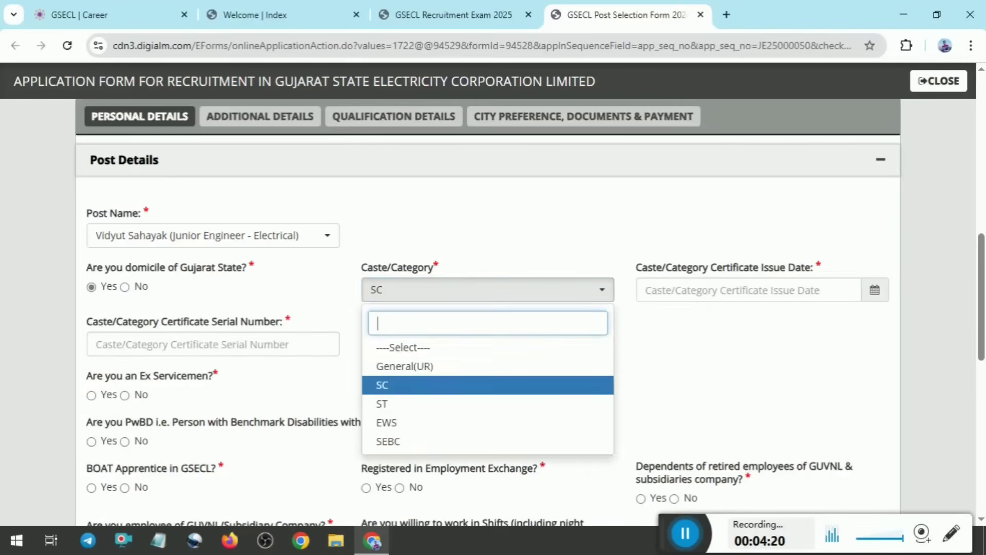
pyautogui.click(391, 403)
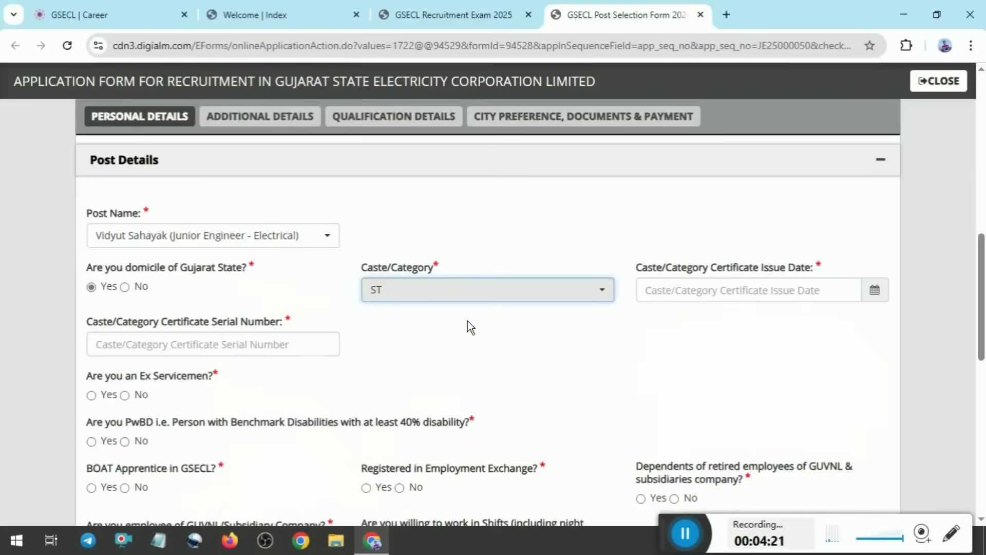
pyautogui.click(471, 294)
pyautogui.click(396, 427)
pyautogui.click(453, 295)
pyautogui.click(416, 442)
pyautogui.click(493, 289)
pyautogui.click(424, 367)
# Try the EWS caste category once more and switch it back to General(UR)
pyautogui.click(480, 296)
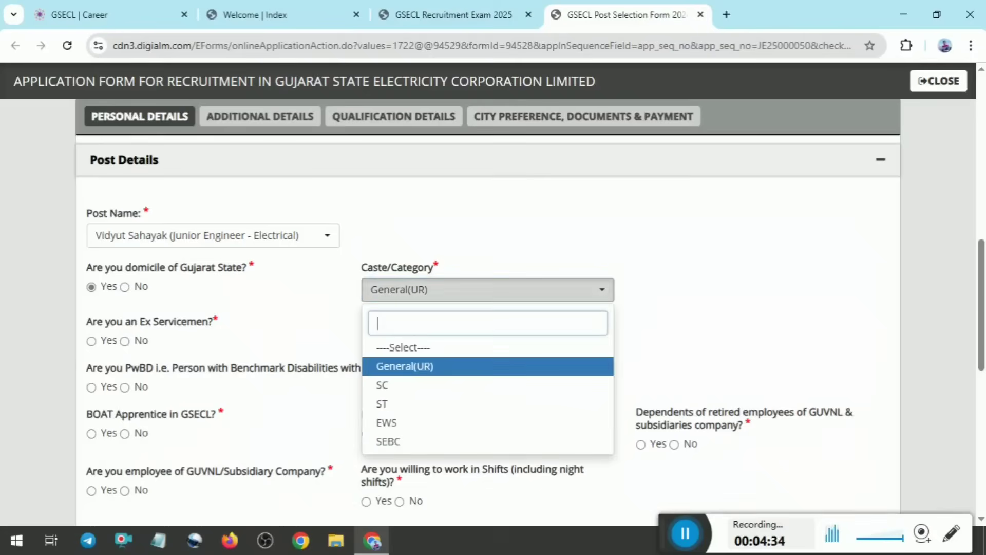
pyautogui.click(388, 422)
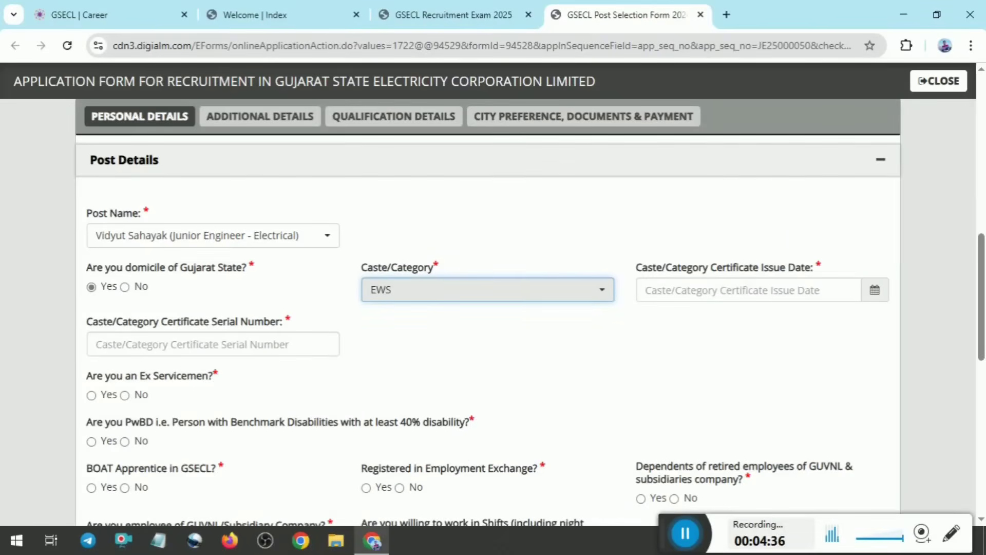
pyautogui.click(442, 292)
pyautogui.click(418, 368)
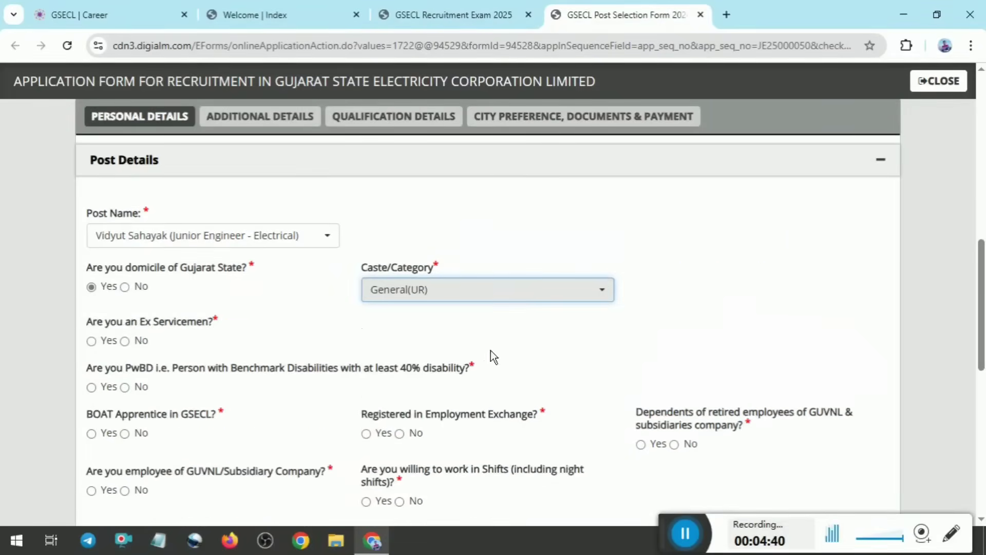
# Answer No to the ex-servicemen, benchmark disability and BOAT apprentice questions in the post details
pyautogui.click(138, 341)
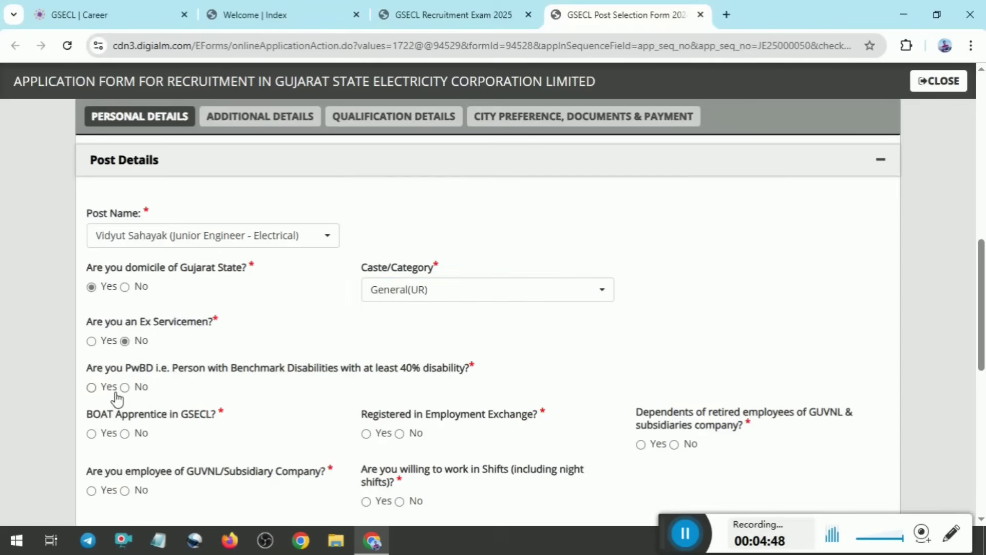
pyautogui.click(125, 387)
pyautogui.click(125, 433)
# Try Yes for employment exchange registration and settle on No
pyautogui.click(373, 436)
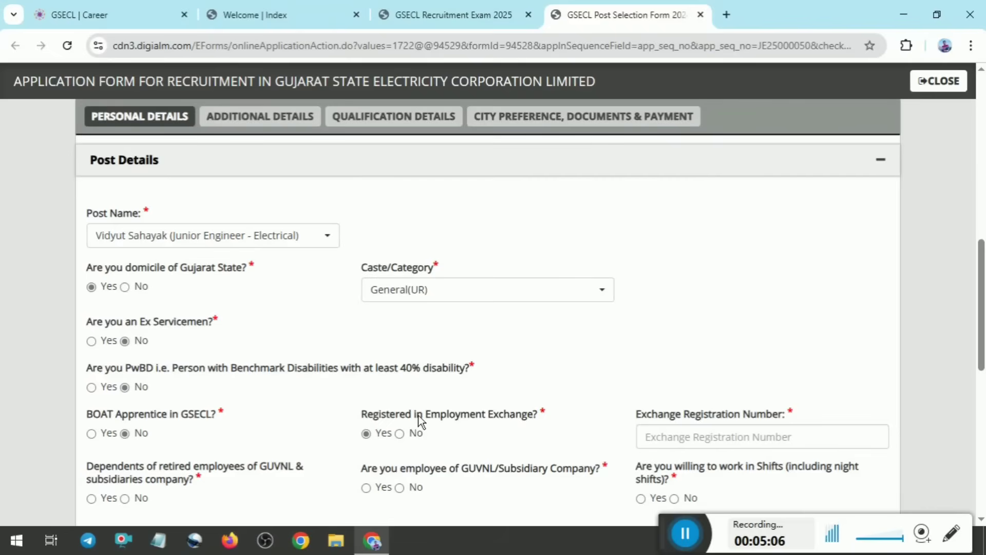
pyautogui.click(411, 435)
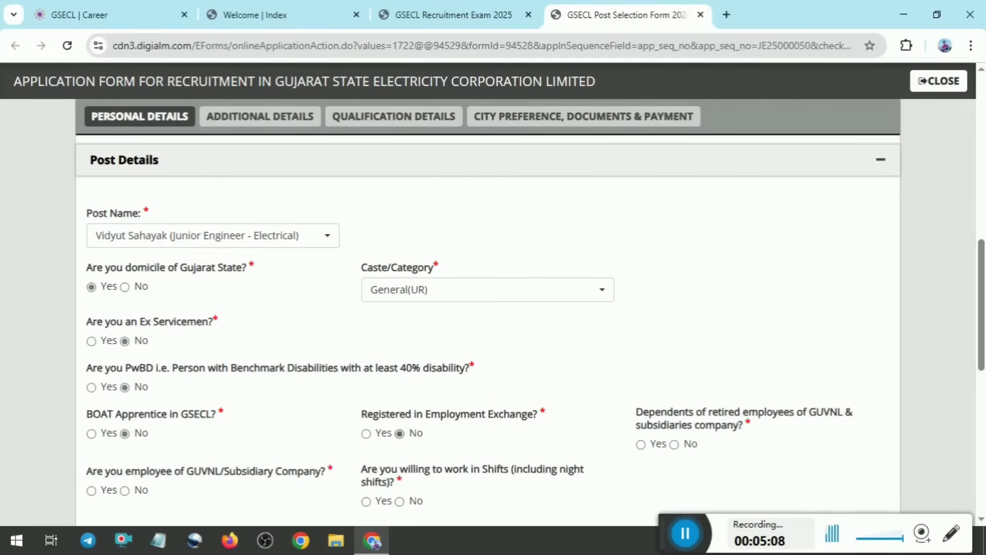
pyautogui.click(367, 433)
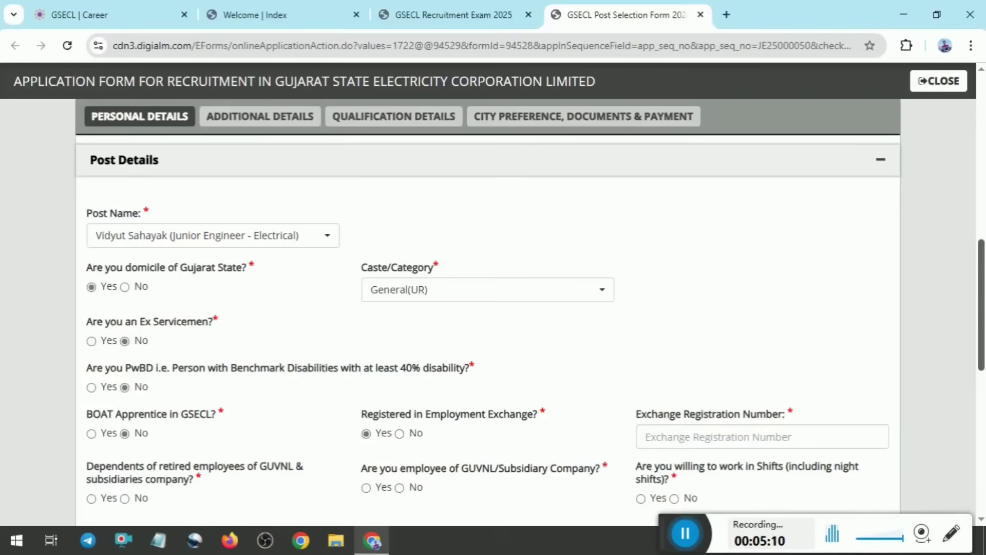
pyautogui.scroll(-1, 423, 434)
pyautogui.scroll(-1, 765, 367)
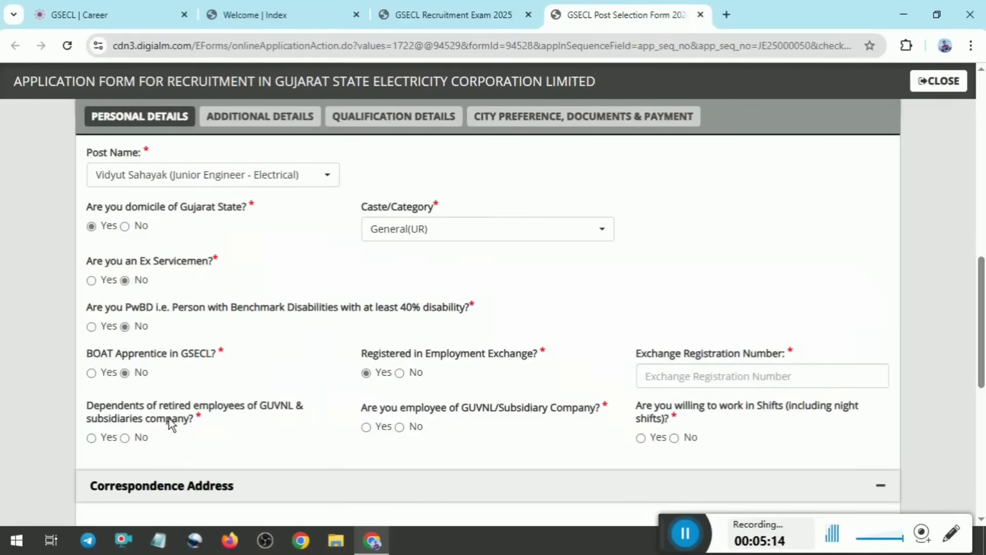
pyautogui.click(400, 374)
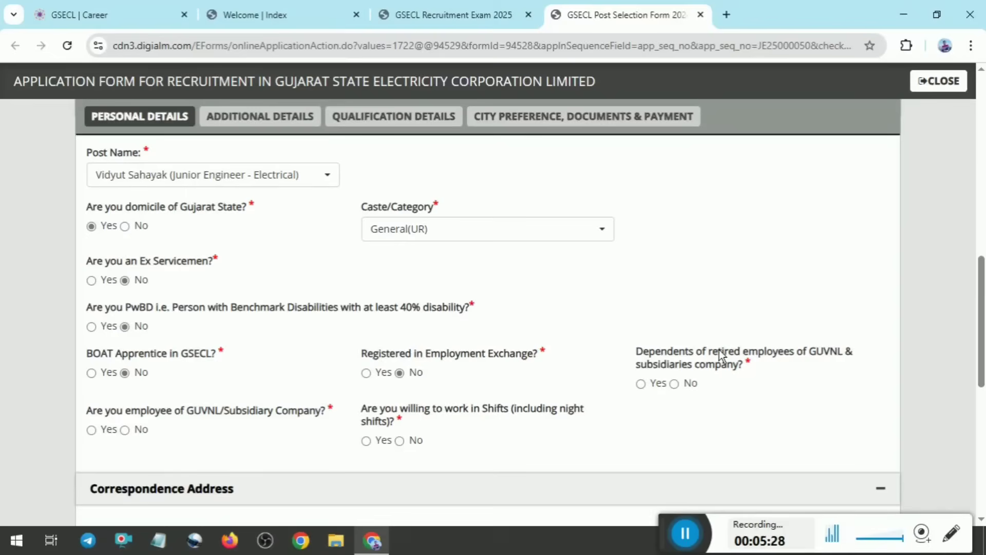
# Answer No to being a retired employee's dependent and a GUVNL employee, and Yes to working in shifts
pyautogui.moveTo(787, 356); pyautogui.dragTo(805, 357)
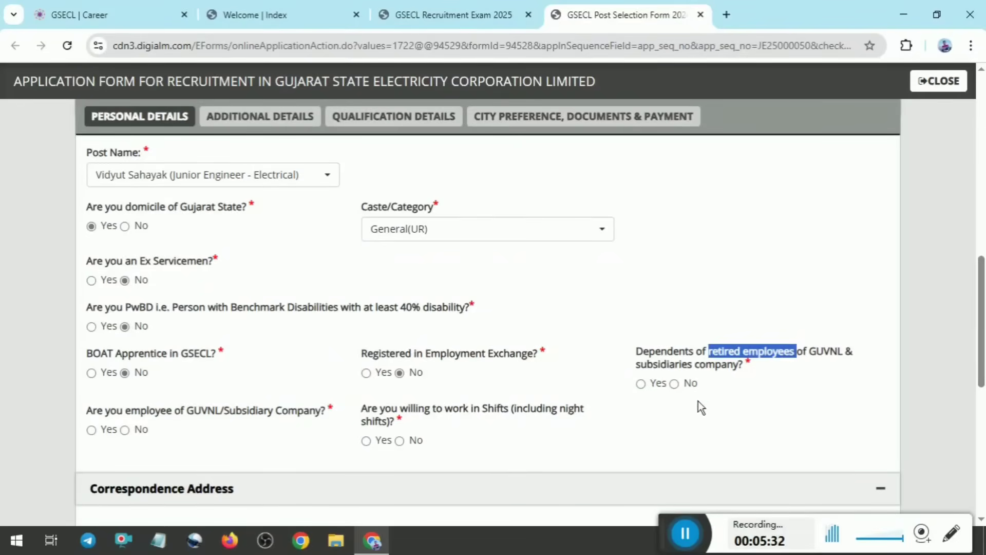
pyautogui.click(689, 386)
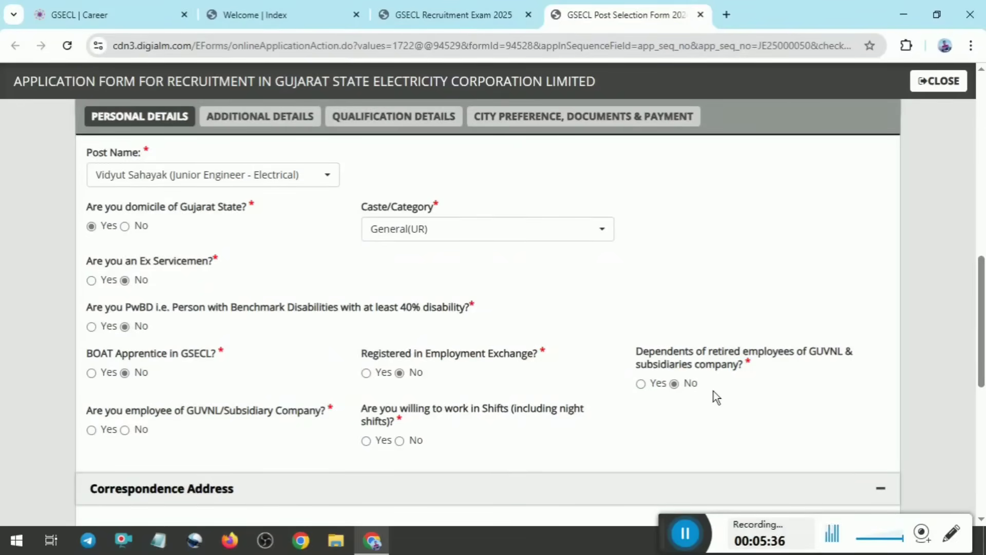
pyautogui.click(651, 393)
pyautogui.click(691, 386)
pyautogui.click(140, 431)
pyautogui.click(377, 446)
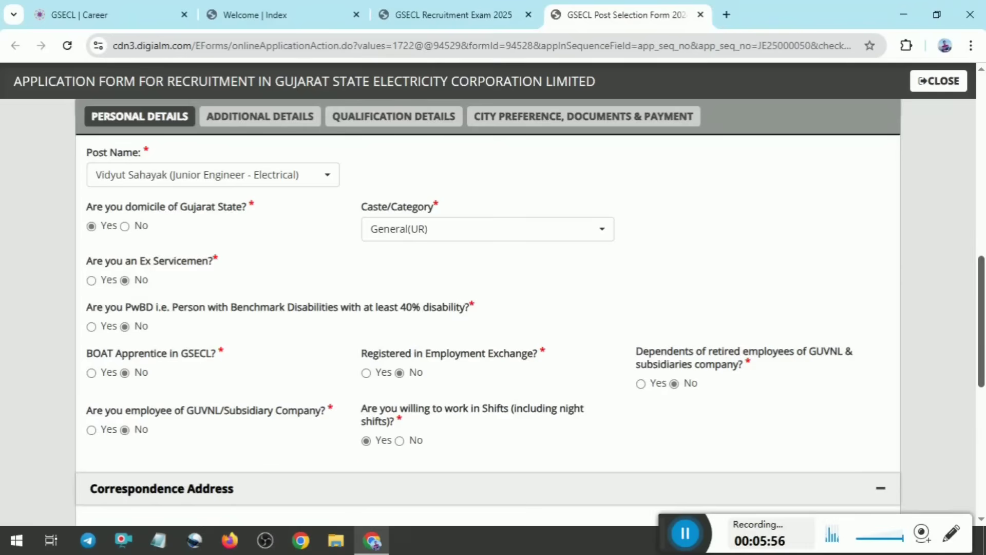
# Review the address sections of the personal details and the ex-servicemen and disability sections of the additional details
pyautogui.scroll(-5, 488, 329)
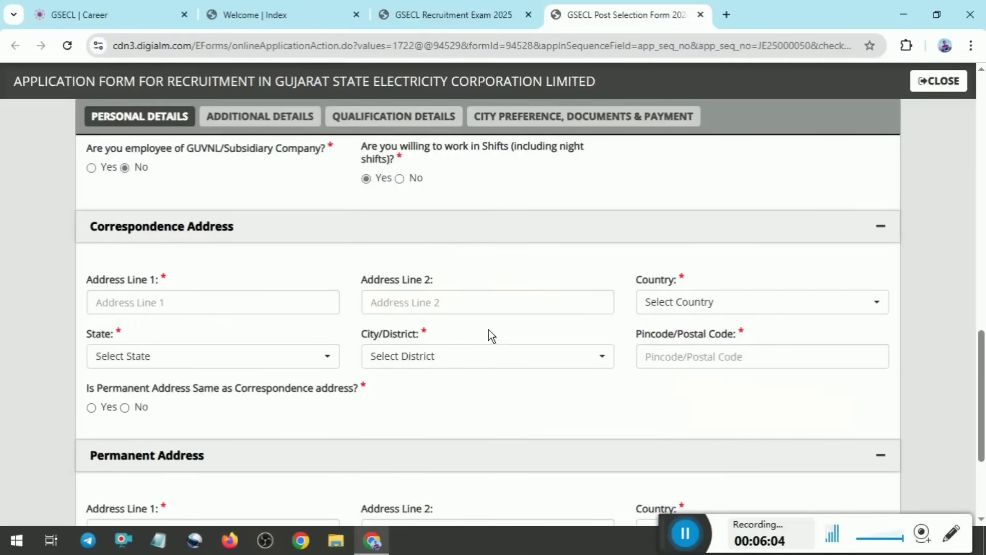
pyautogui.scroll(-4, 488, 334)
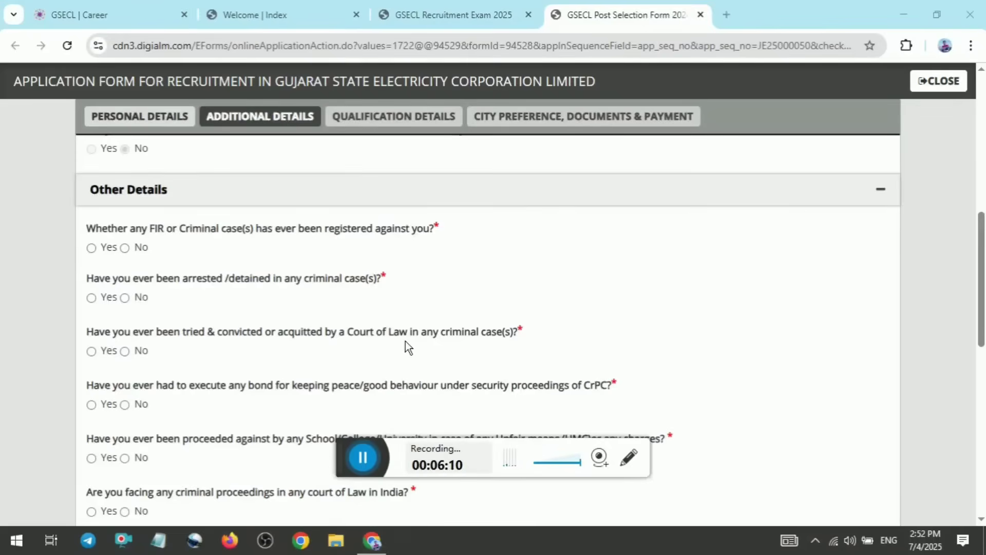
pyautogui.scroll(7, 488, 293)
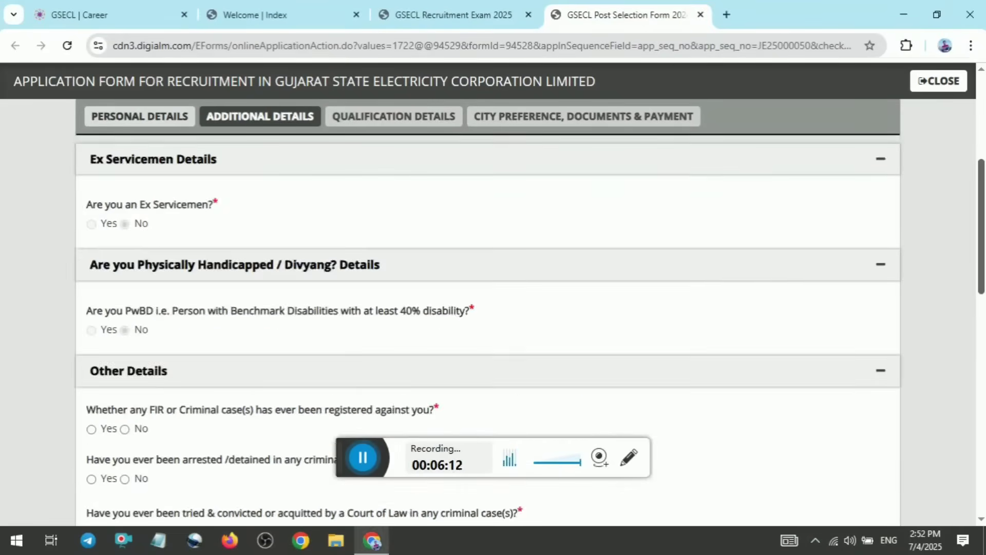
pyautogui.scroll(-3, 540, 488)
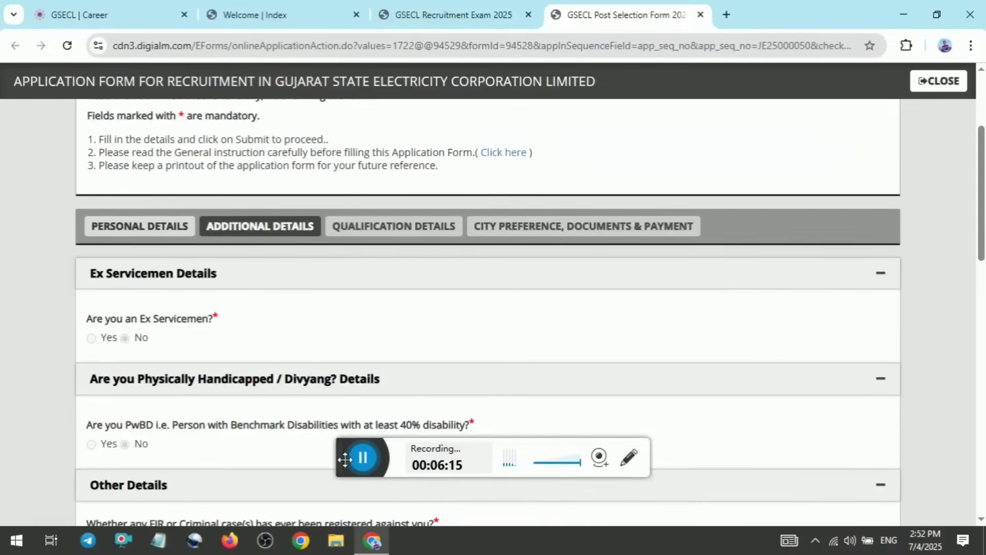
pyautogui.moveTo(345, 459); pyautogui.dragTo(599, 503)
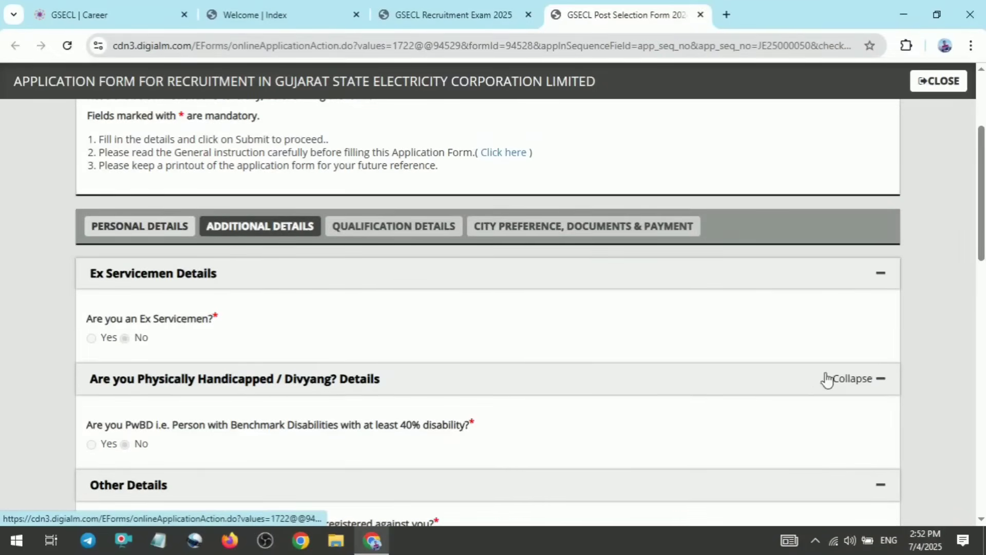
pyautogui.scroll(-2, 488, 309)
pyautogui.scroll(-2, 144, 335)
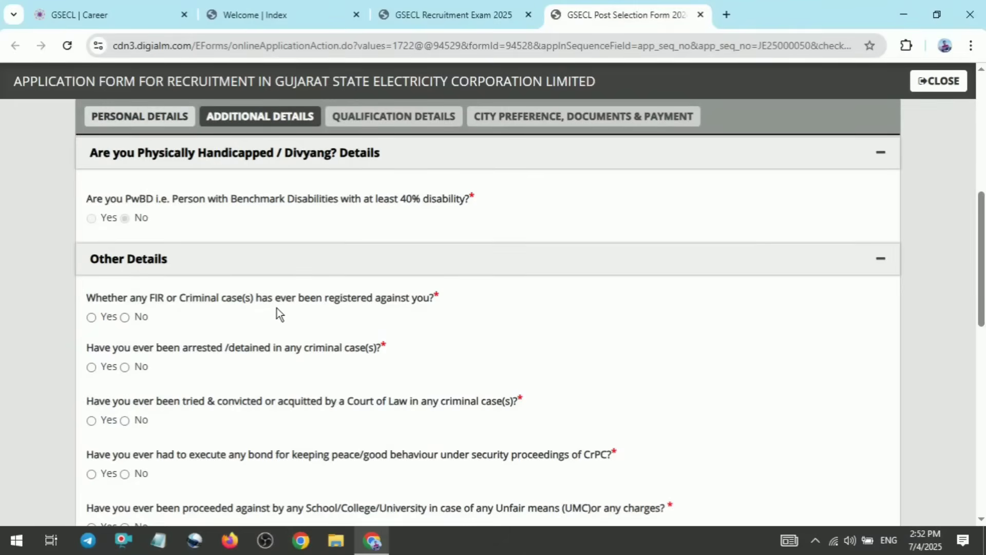
# Answer No to all the FIR, arrest, conviction, bond, unfair means, criminal proceedings and pending enquiry questions in the other details
pyautogui.click(153, 321)
pyautogui.click(125, 366)
pyautogui.click(138, 421)
pyautogui.click(146, 473)
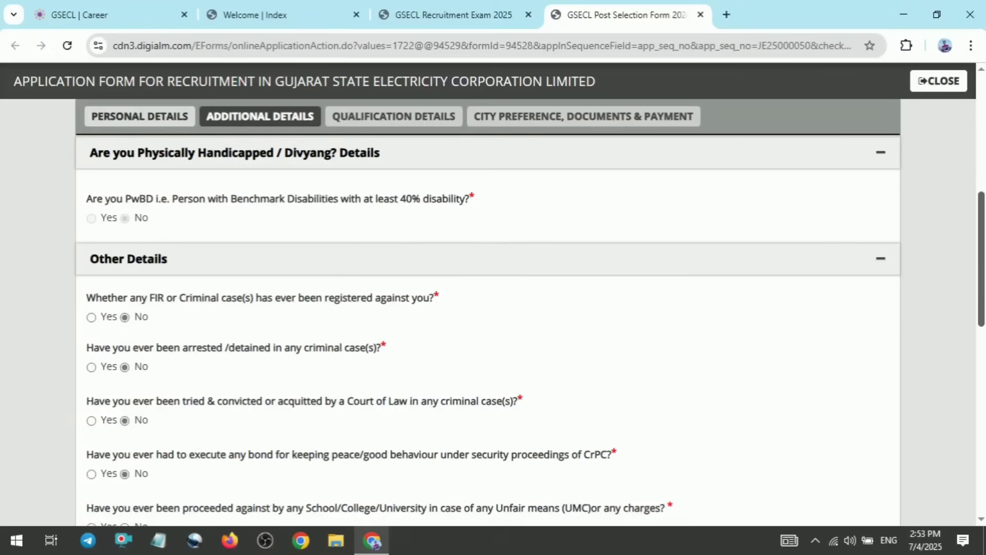
pyautogui.scroll(-3, 234, 346)
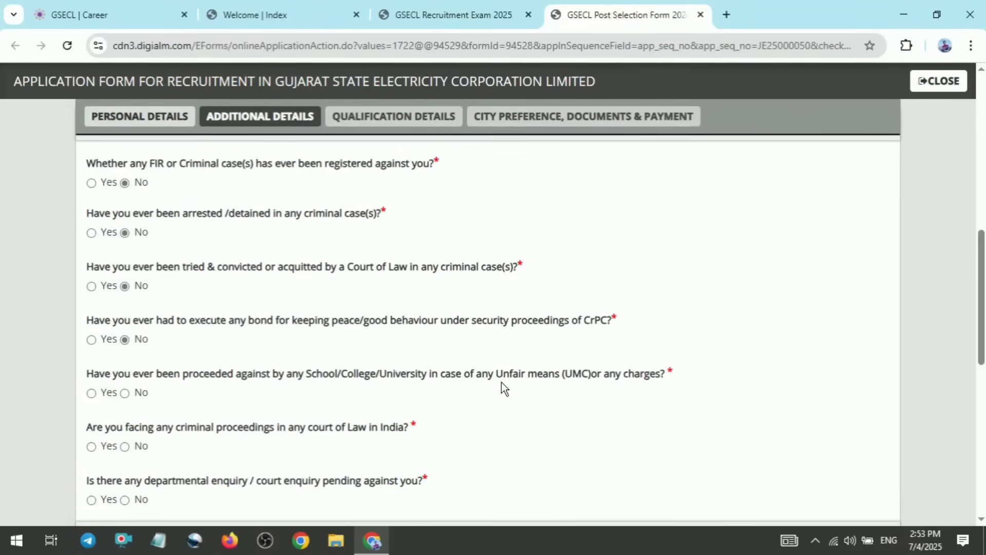
pyautogui.click(139, 397)
pyautogui.click(142, 447)
pyautogui.click(134, 501)
# Answer Yes to having a Pan Card in the identification details
pyautogui.scroll(-5, 810, 323)
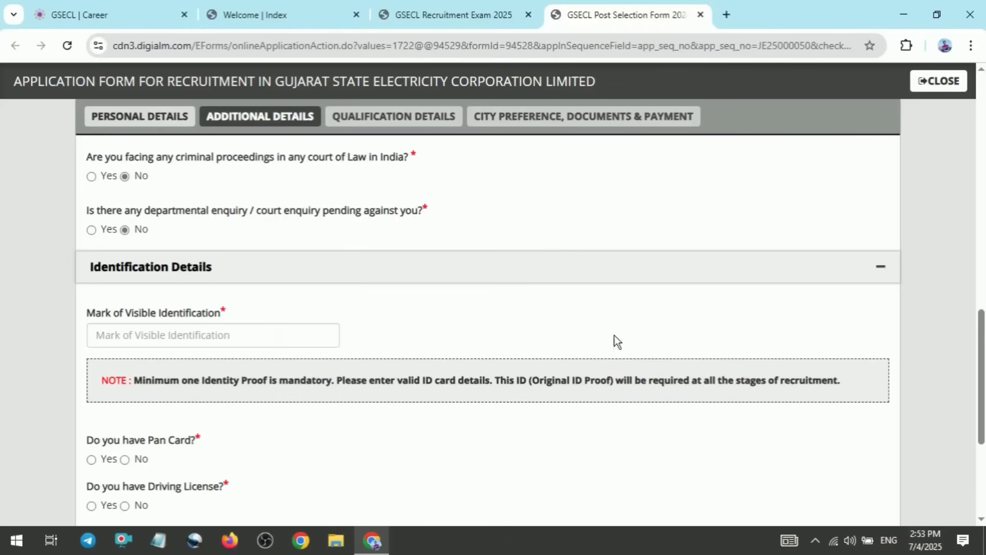
pyautogui.scroll(-3, 493, 329)
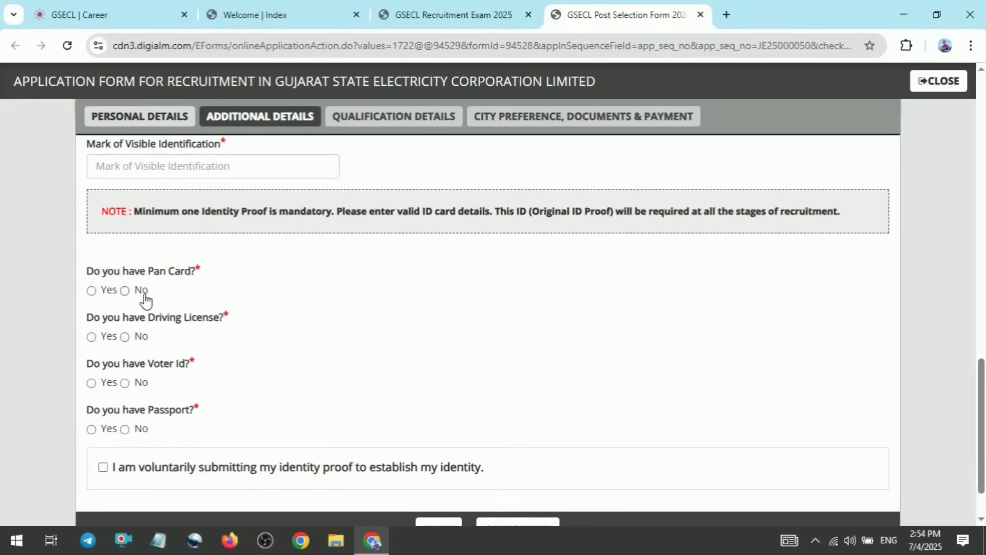
pyautogui.click(106, 289)
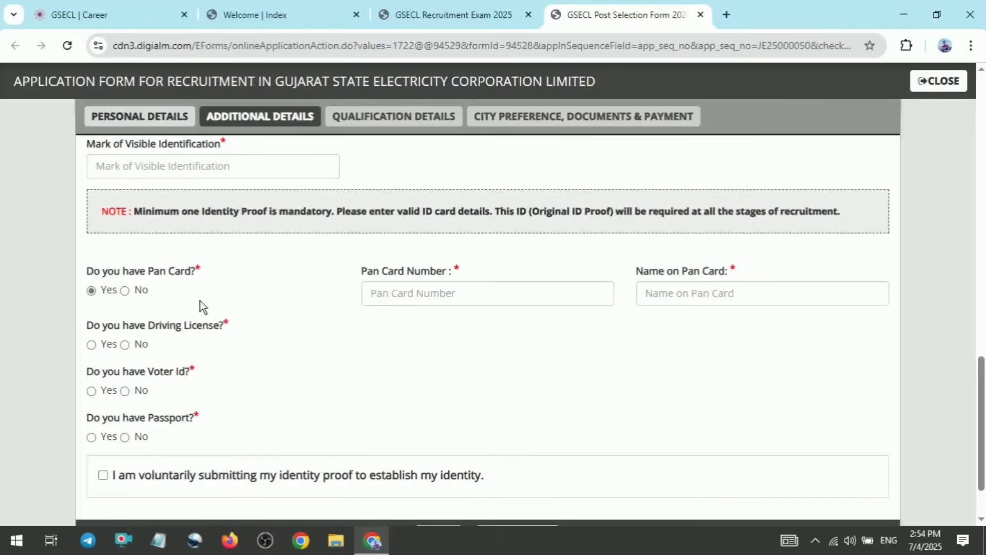
# Answer No to having a Driving License, Voter Id and Passport, and accept the voluntary identity proof submission declaration
pyautogui.click(138, 344)
pyautogui.click(137, 436)
pyautogui.click(138, 391)
pyautogui.click(113, 479)
# Finish the additional details and proceed to the qualification details of the application form
pyautogui.scroll(-1, 163, 472)
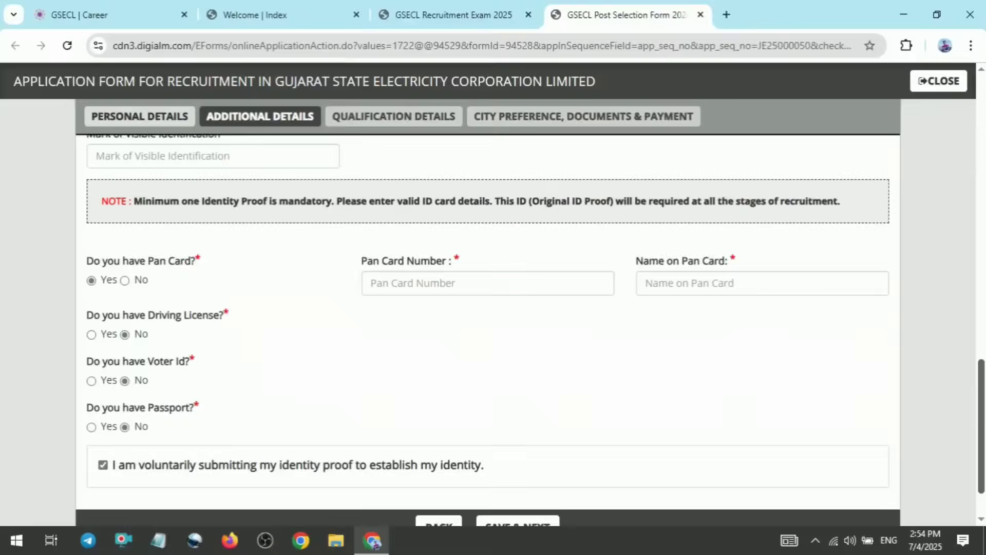
pyautogui.scroll(-2, 604, 462)
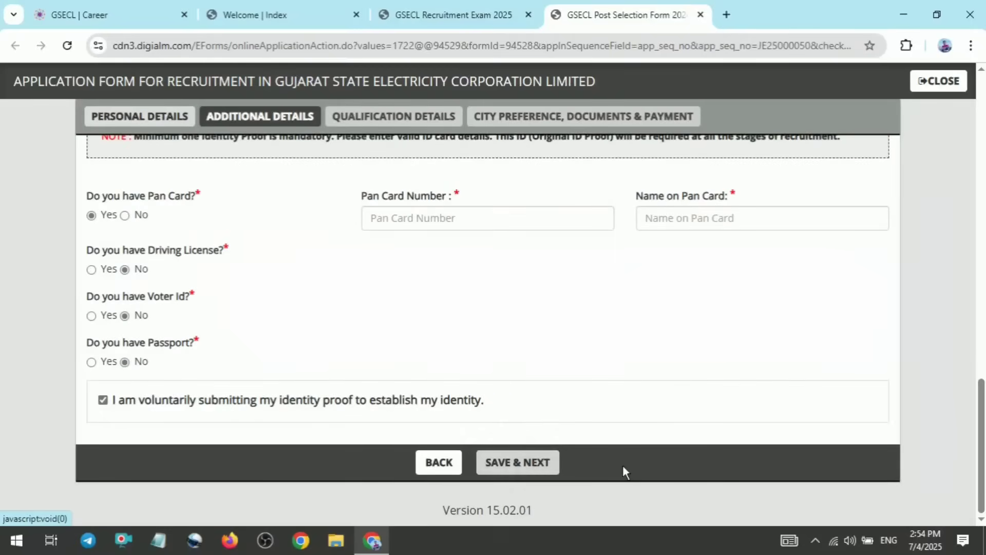
pyautogui.click(541, 482)
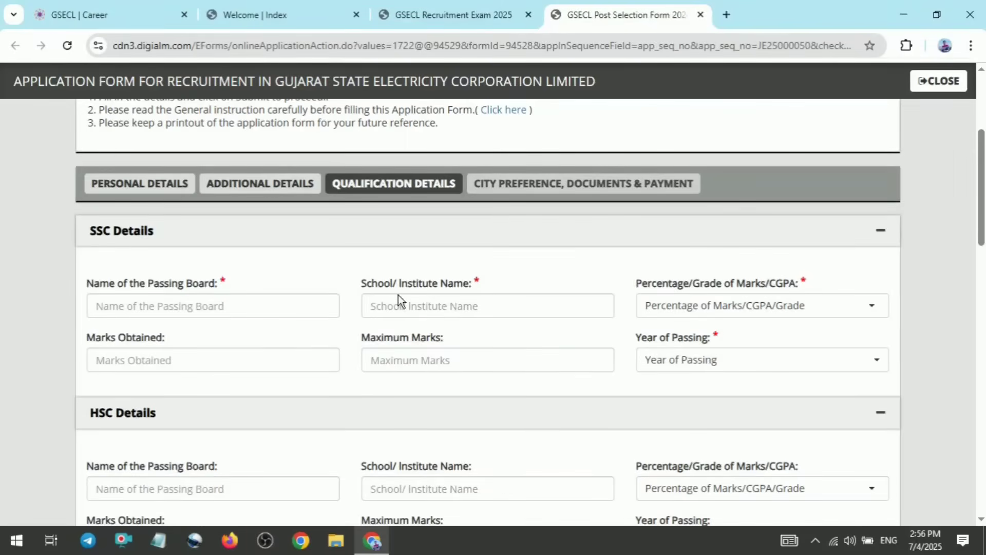
# Enter the SSC result as Percentage with 455 marks obtained out of 600, and check the selectable years of passing
pyautogui.click(740, 315)
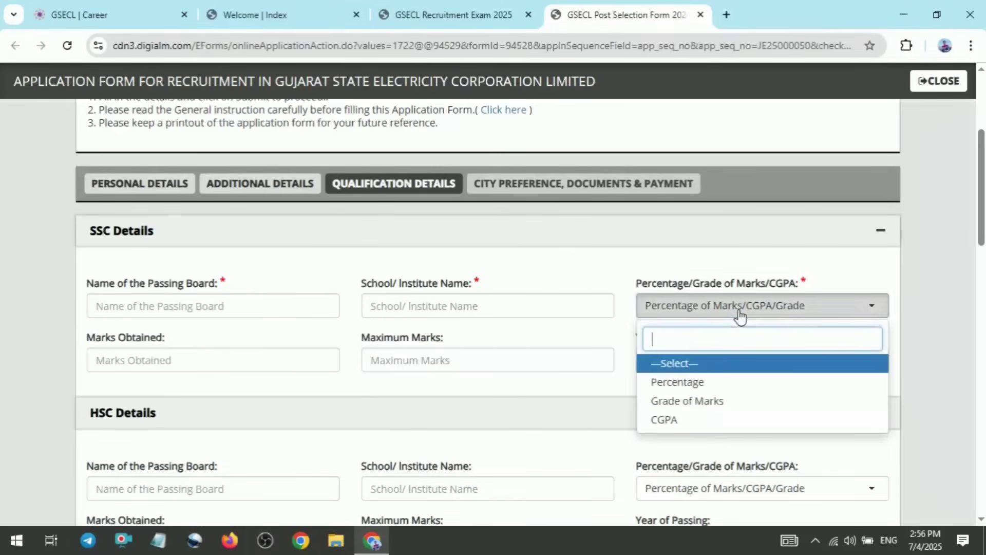
pyautogui.click(692, 389)
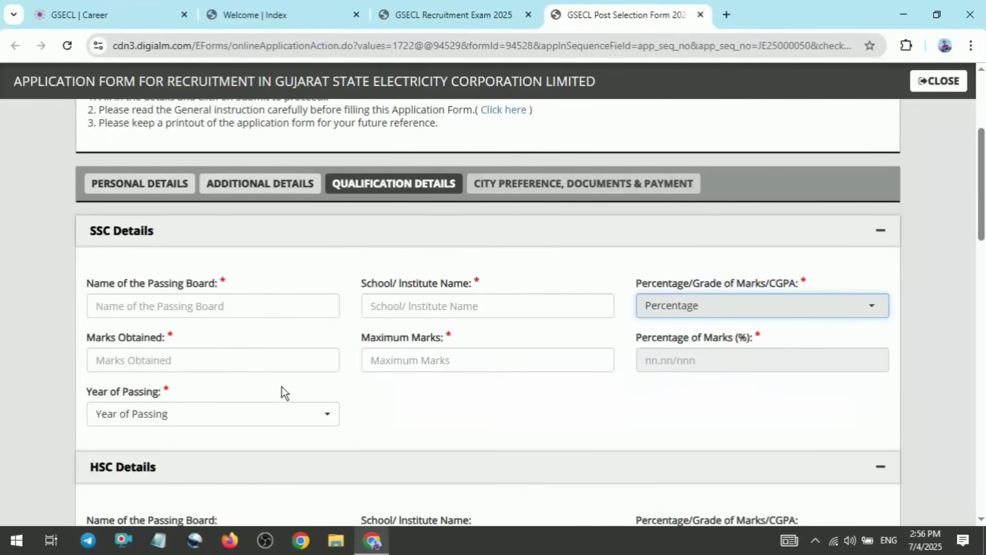
pyautogui.click(227, 354)
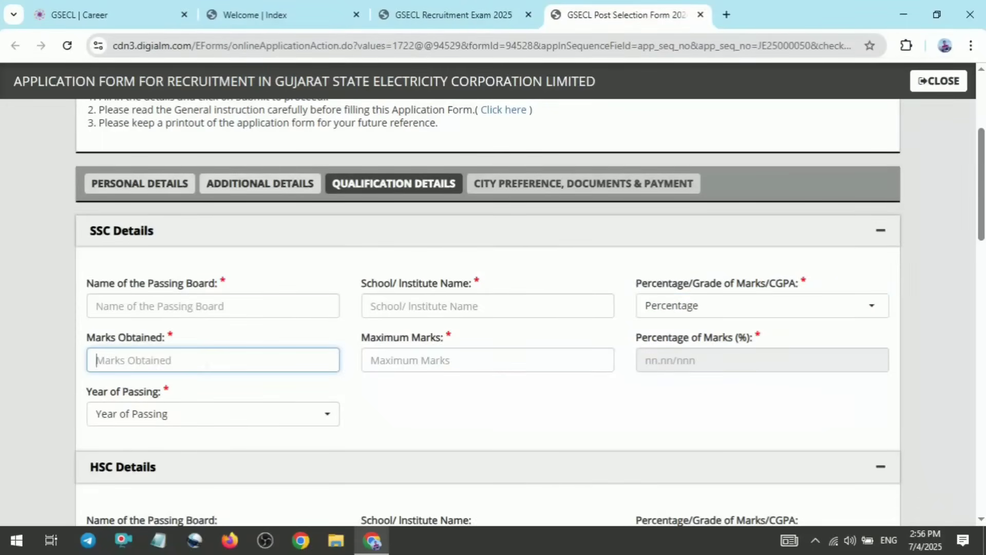
pyautogui.write('455')
pyautogui.click(424, 361)
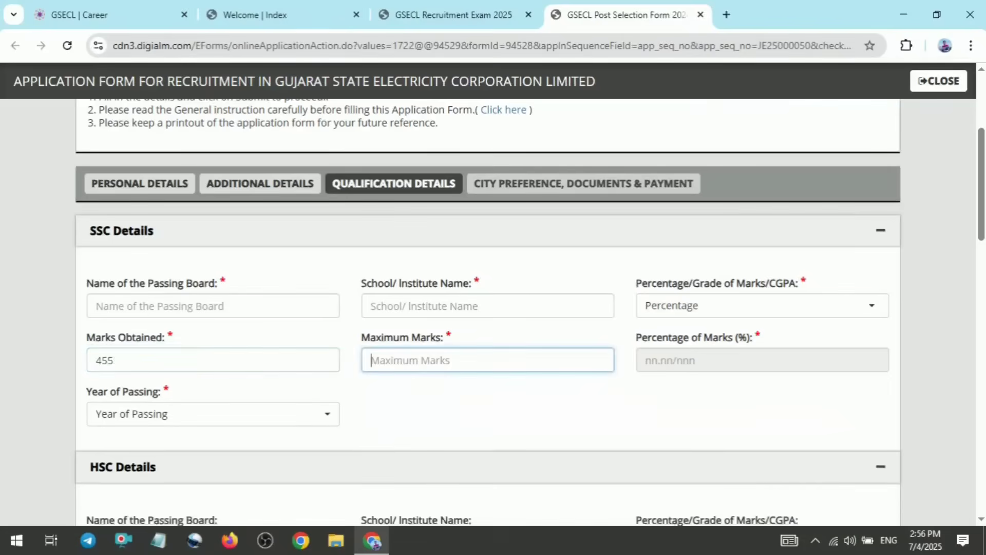
pyautogui.write('600')
pyautogui.click(472, 437)
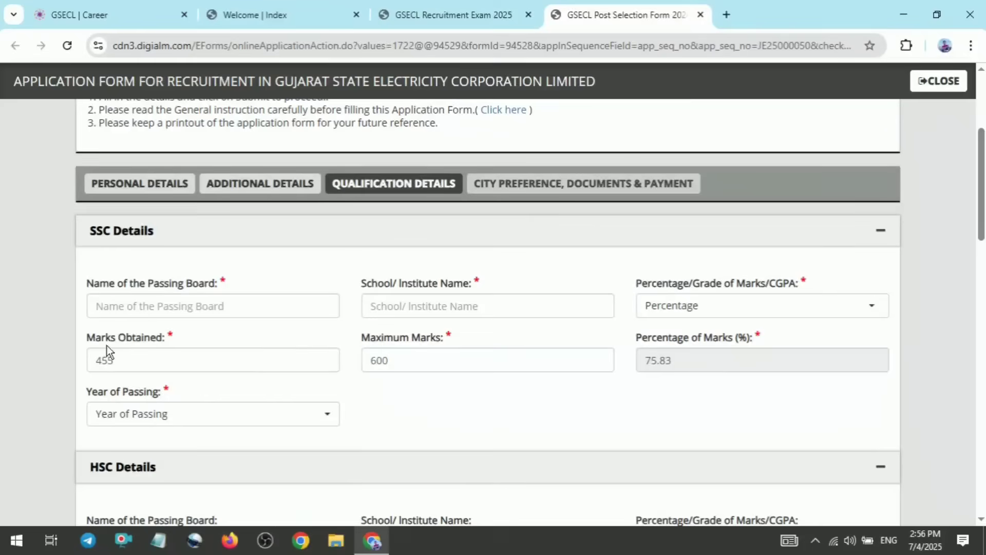
pyautogui.click(201, 415)
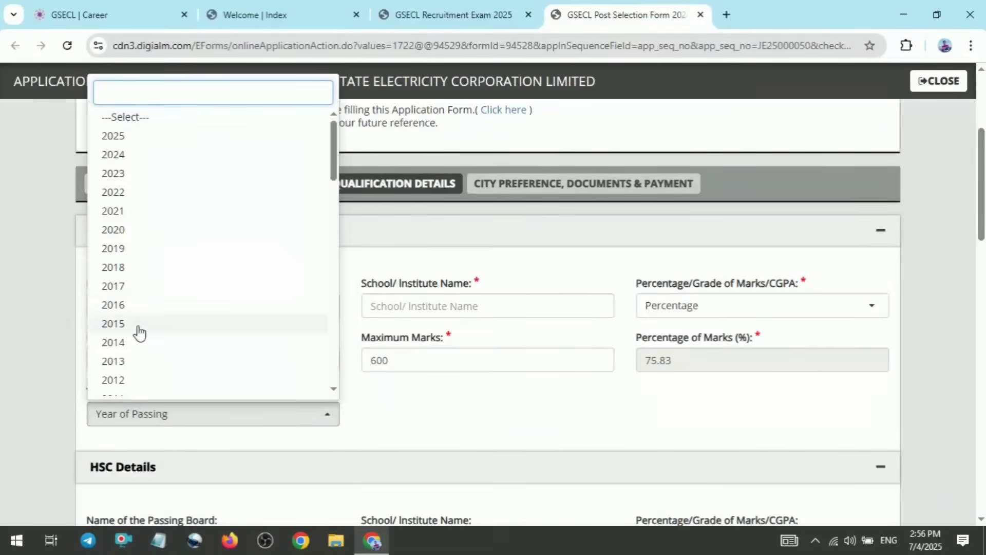
pyautogui.click(430, 419)
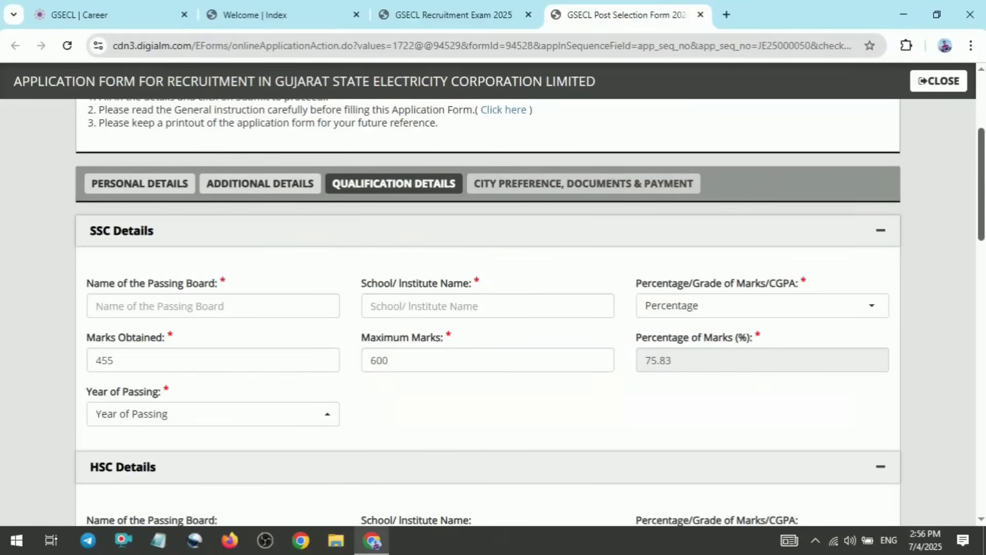
# Collapse the HSC Details and Diploma Details sections of the qualification details
pyautogui.scroll(-5, 488, 308)
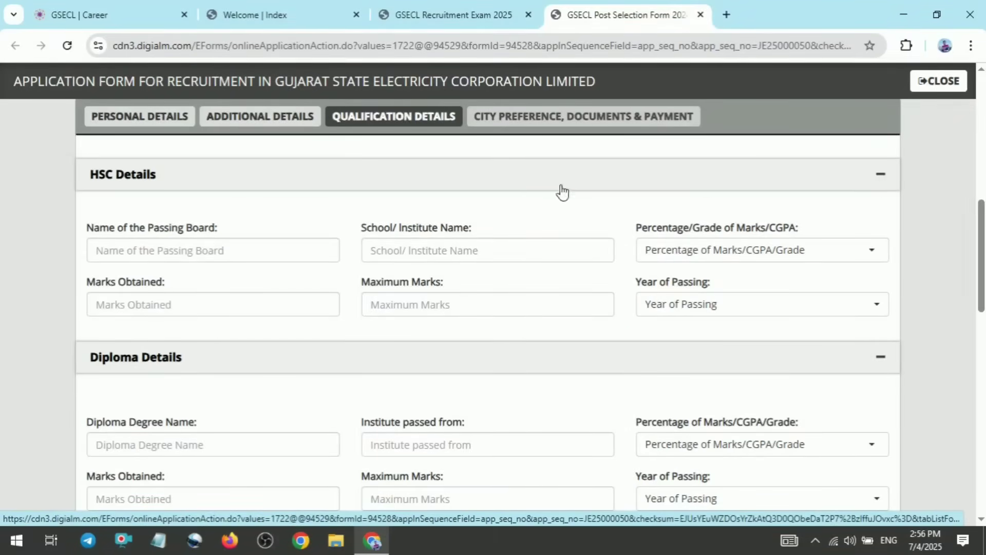
pyautogui.click(892, 173)
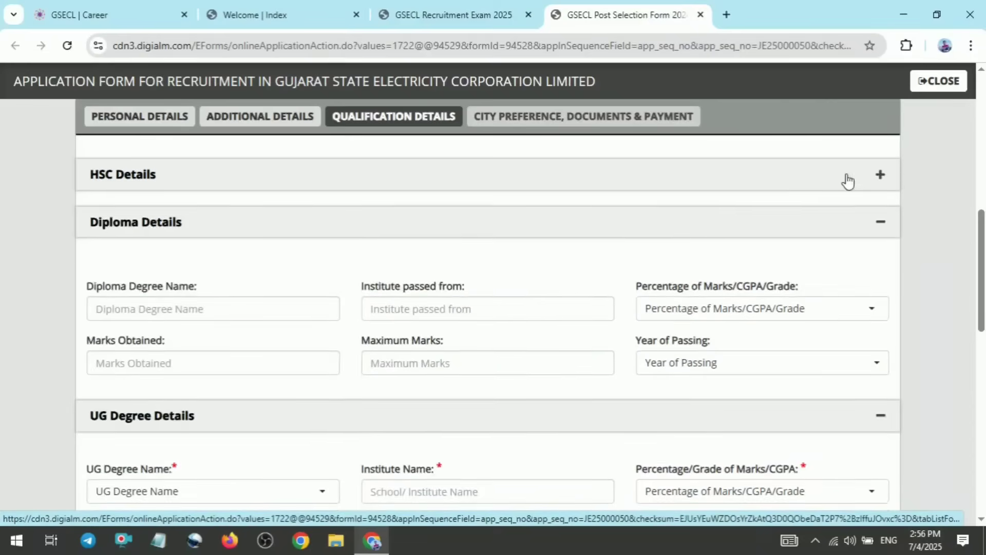
pyautogui.click(891, 222)
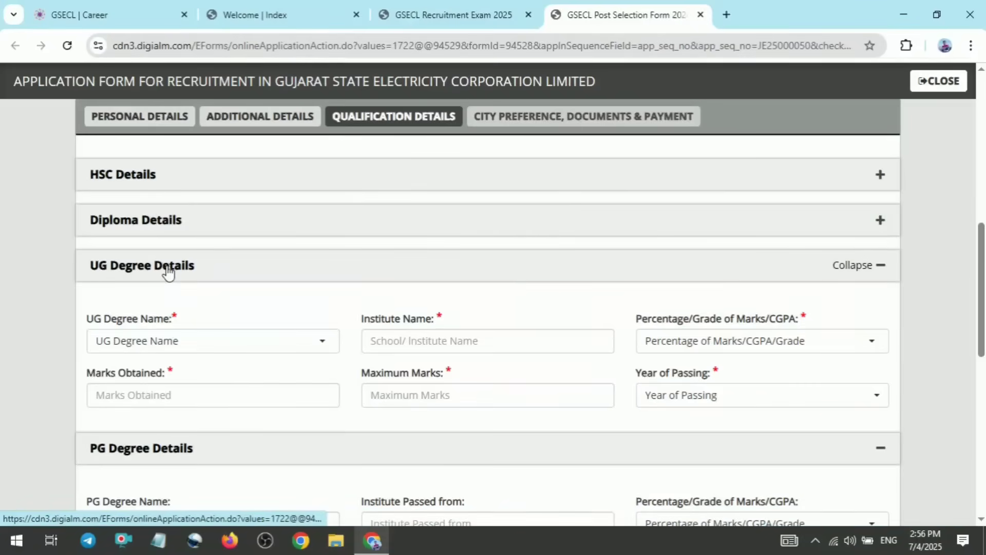
# Choose B.E./B.Tech.(Electrical) as the UG degree and CGPA as its result type
pyautogui.click(217, 341)
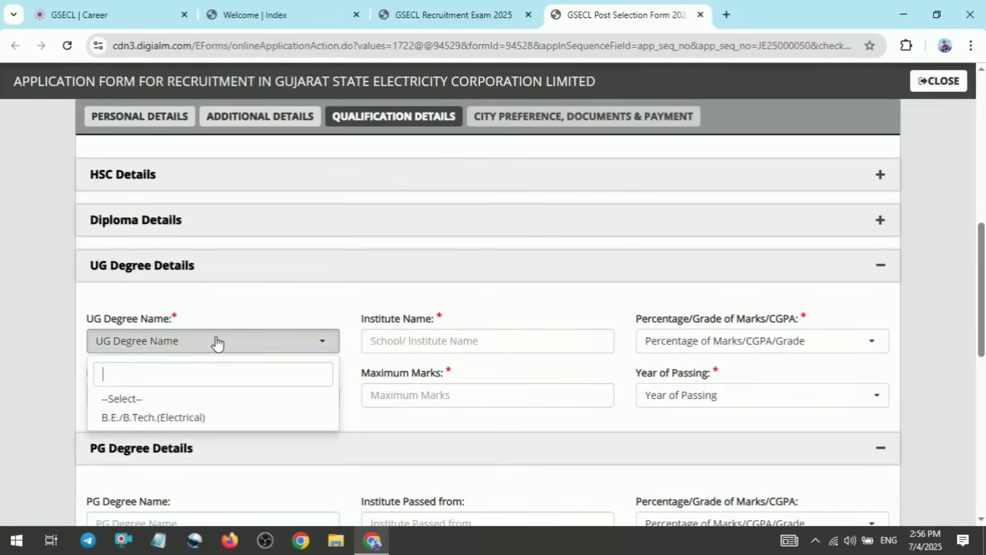
pyautogui.click(171, 418)
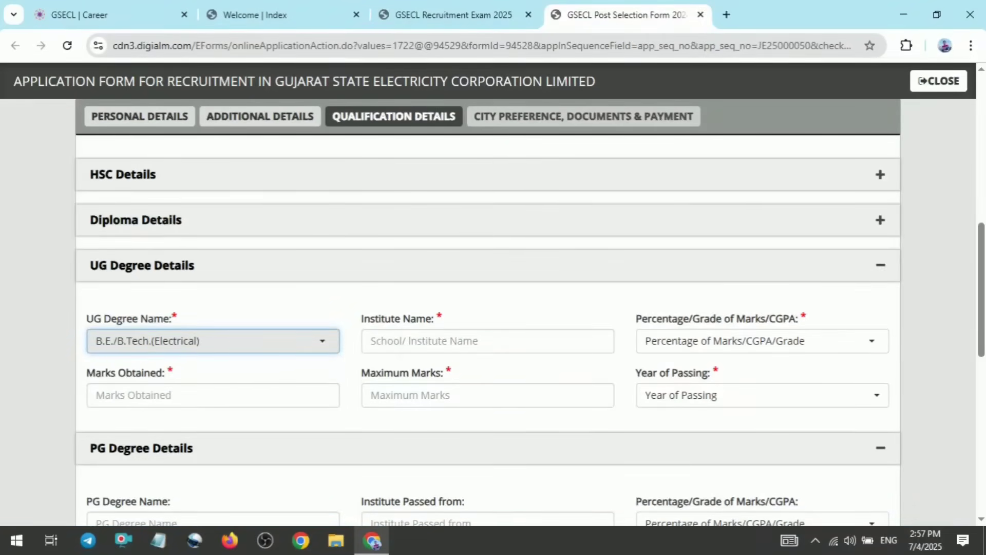
pyautogui.click(692, 339)
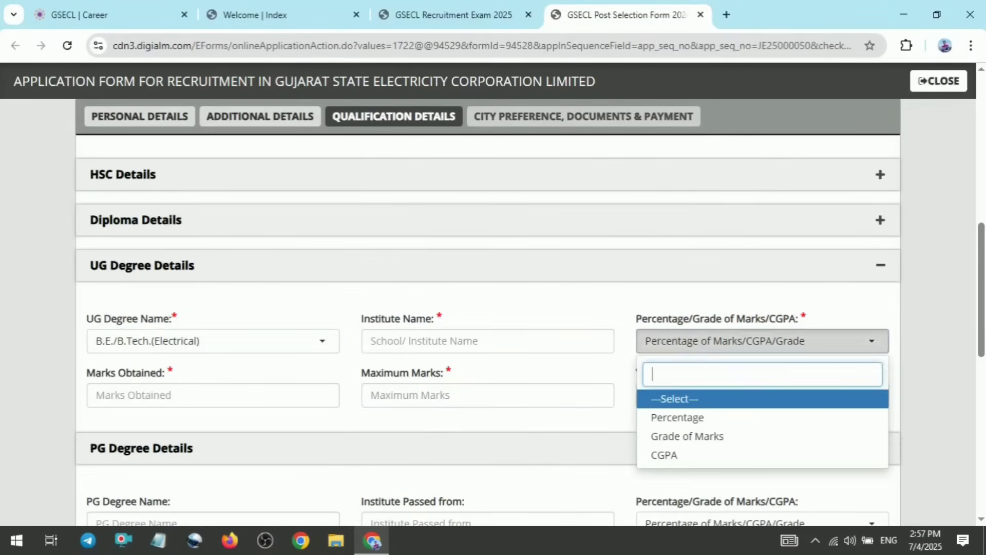
pyautogui.click(680, 455)
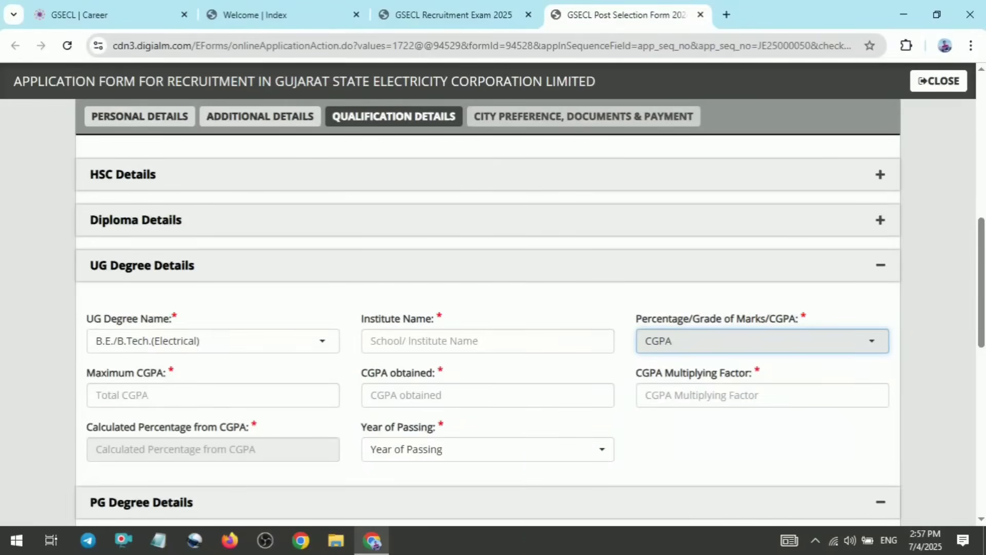
# Enter a maximum CGPA of 10 and an obtained CGPA of 7.8 for the UG degree
pyautogui.click(140, 397)
pyautogui.write('10')
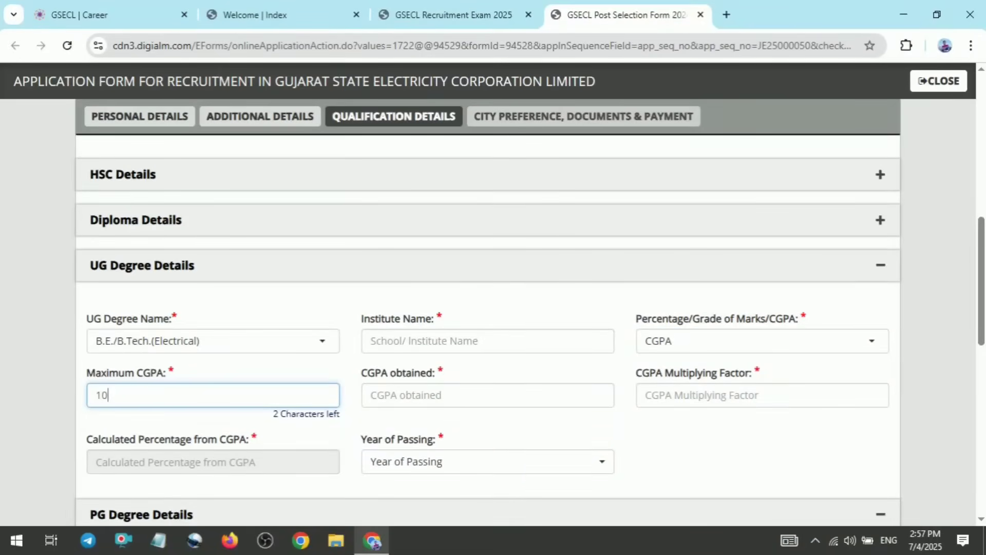
pyautogui.click(411, 397)
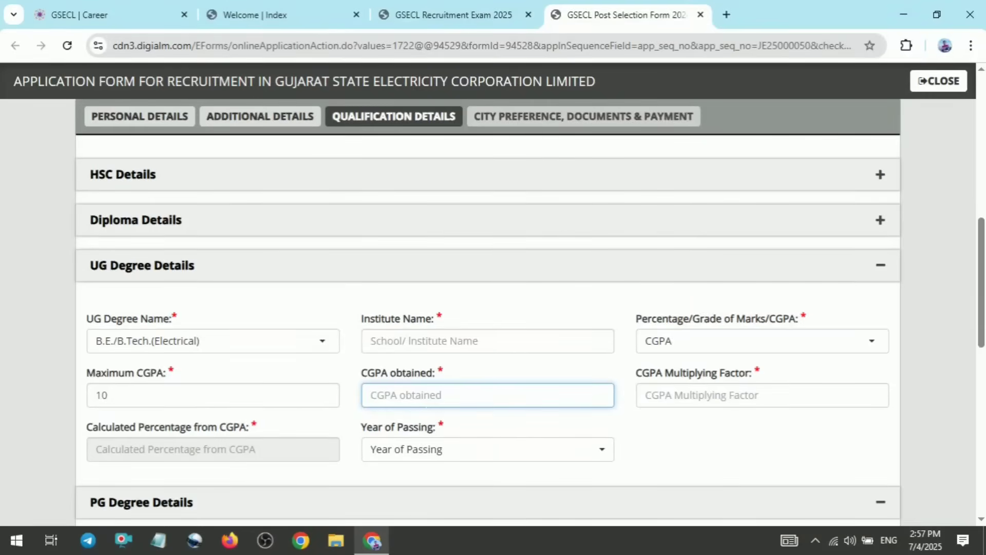
pyautogui.write('7.8')
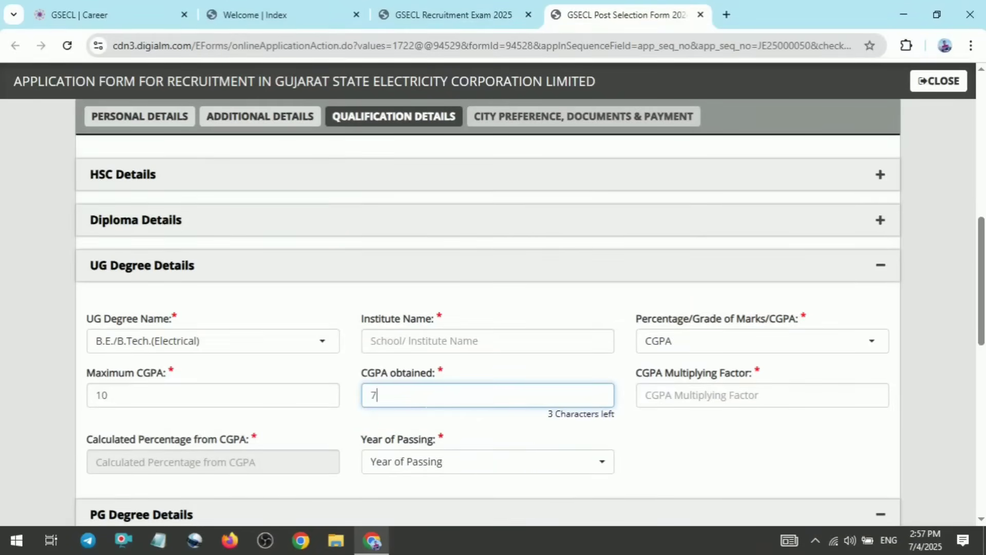
pyautogui.click(426, 424)
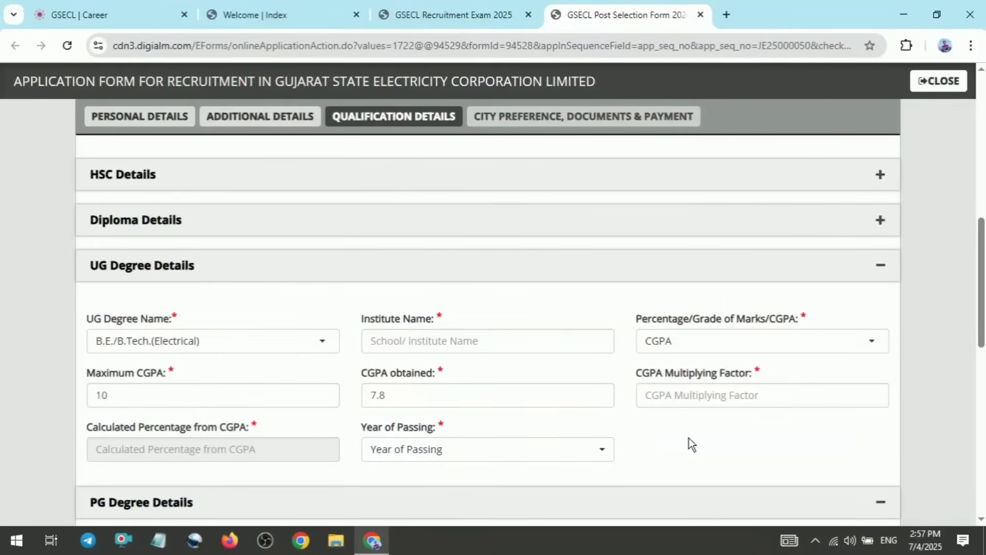
# Switch to the Notepad note on the multiplying factor and highlight its CGPA value
pyautogui.hotkey('ctrl', 'F1')
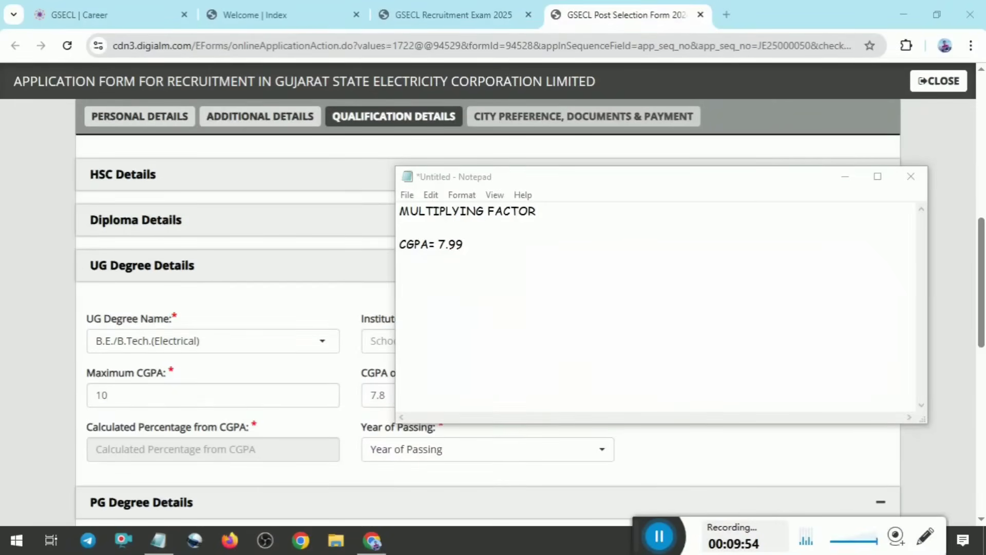
pyautogui.moveTo(438, 179); pyautogui.dragTo(416, 186)
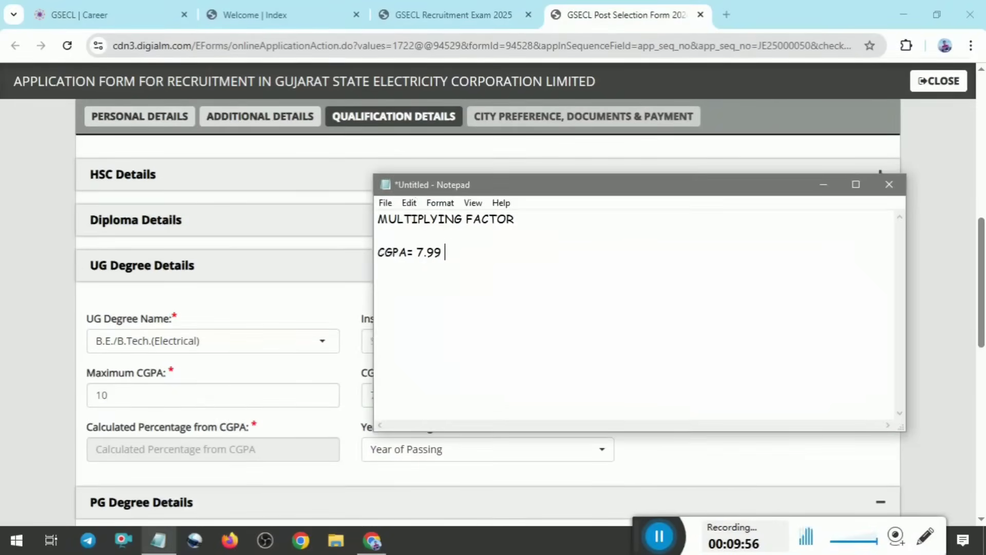
pyautogui.moveTo(445, 252); pyautogui.dragTo(377, 252)
pyautogui.click(446, 252)
pyautogui.doubleClick(422, 257)
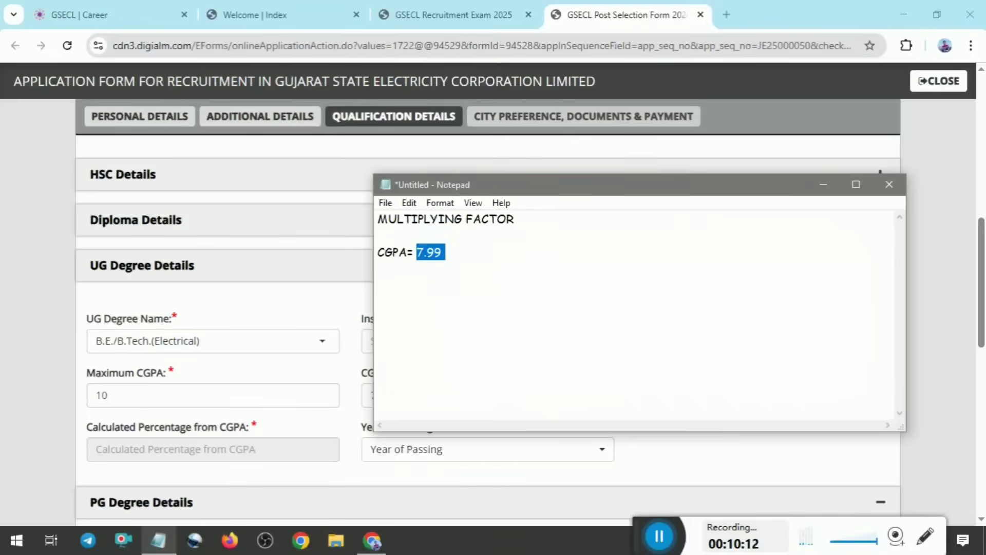
pyautogui.press('Right')
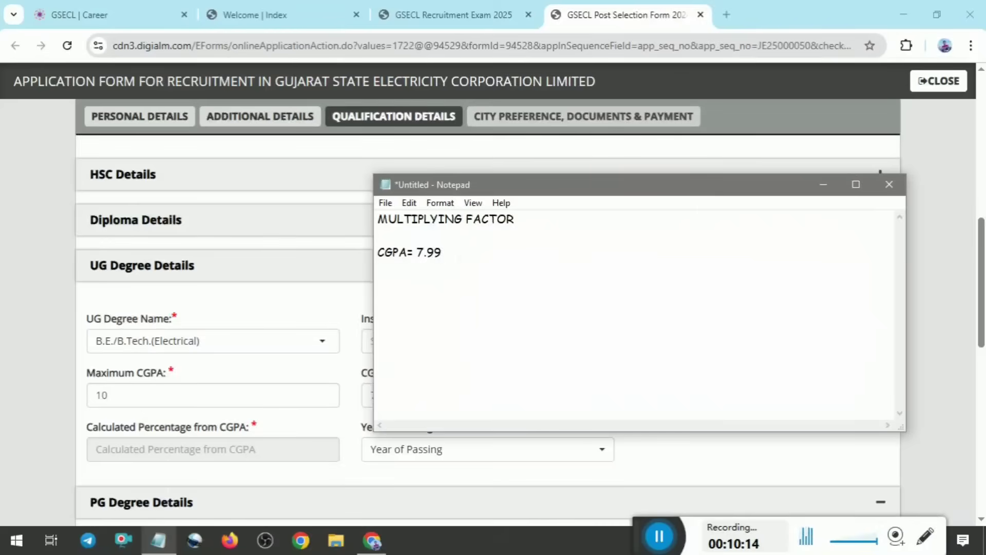
# Add the formula PERCENTAGE= (7.99-0.5)*10 to the note below the CGPA line
pyautogui.press('Return')
pyautogui.write('PERCENTA')
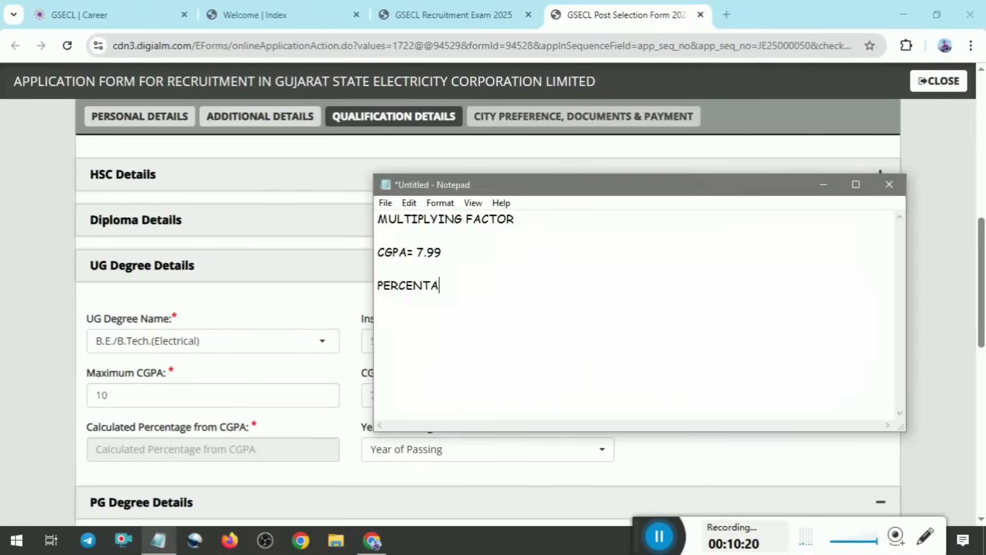
pyautogui.write('GE=')
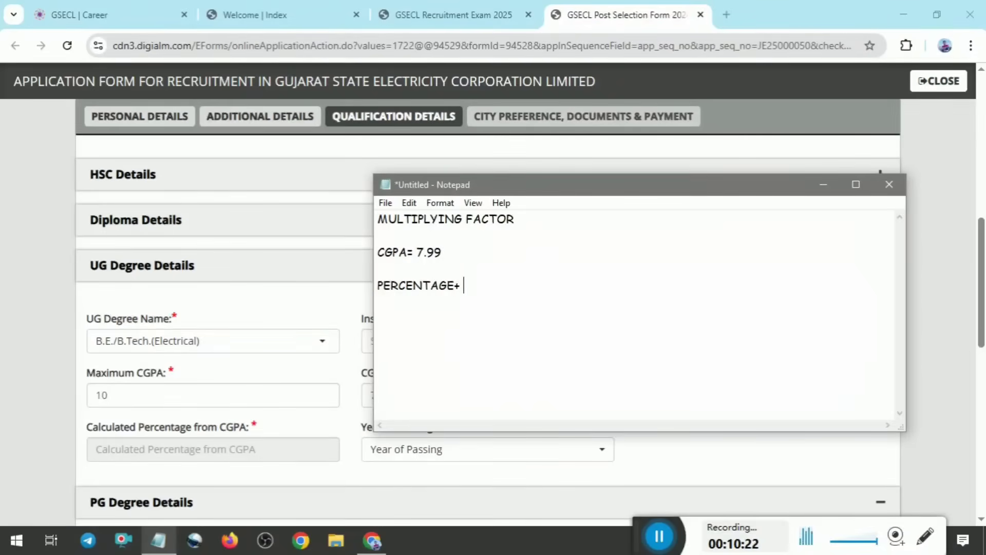
pyautogui.press('BackSpace')
pyautogui.write('= 7.99-0.5')
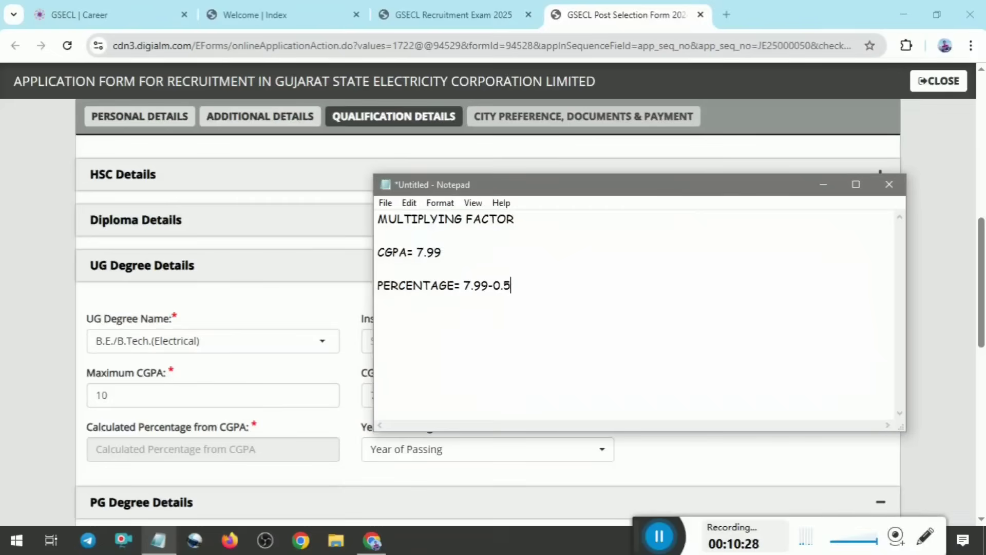
pyautogui.write(')')
pyautogui.click(464, 285)
pyautogui.write('(')
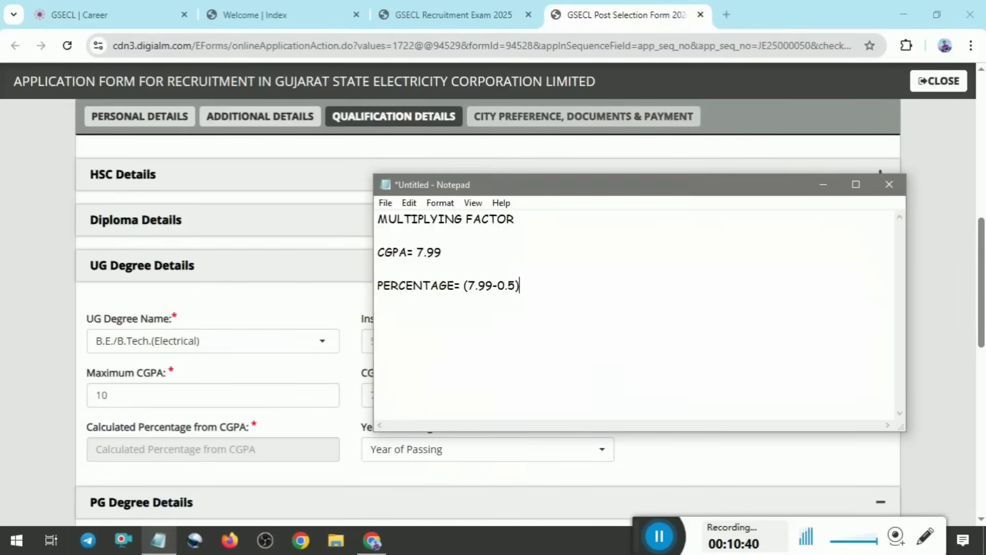
pyautogui.press('Num_Lock')
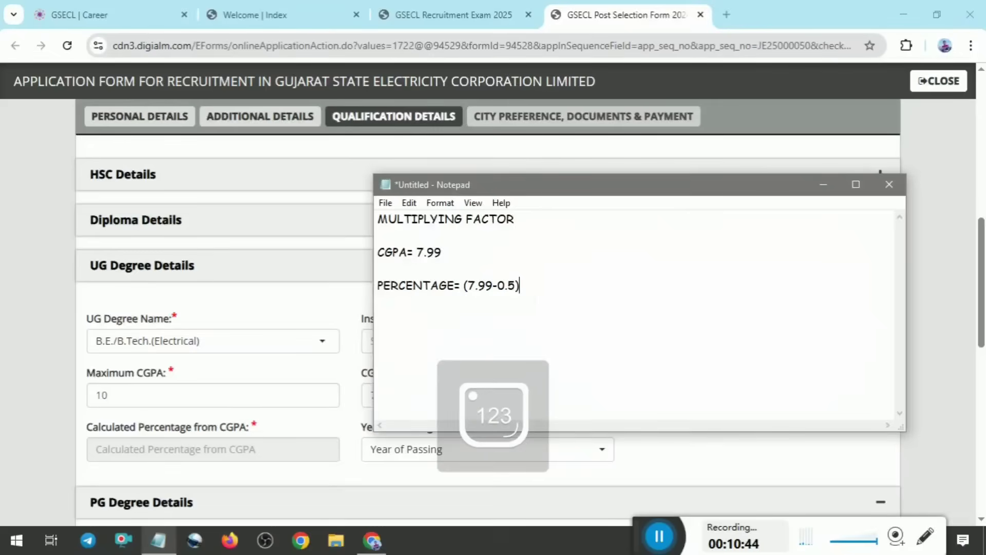
pyautogui.write('*10')
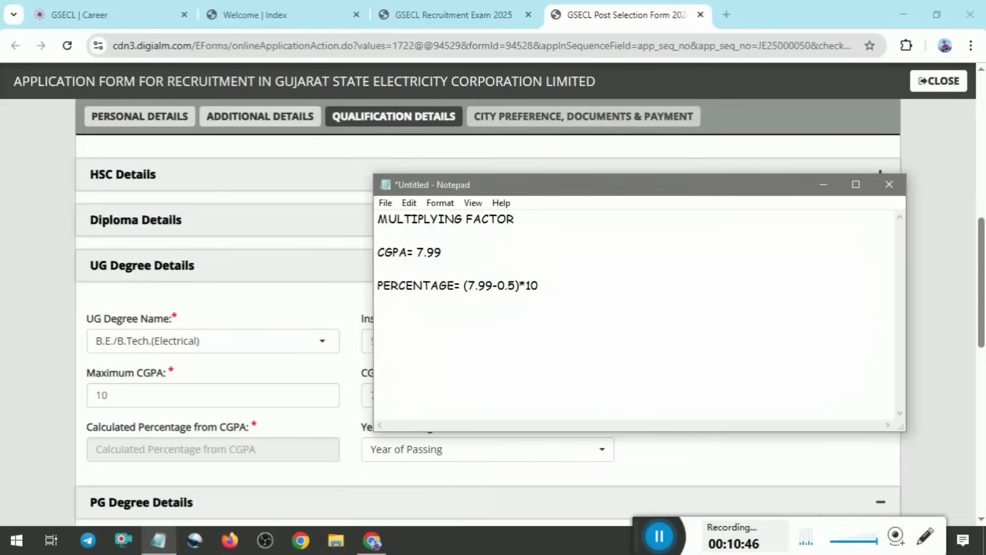
pyautogui.write(' =')
# Append the result =74.9% to the percentage formula and add blank lines below it
pyautogui.write('74.9%')
pyautogui.moveTo(548, 286); pyautogui.dragTo(583, 285)
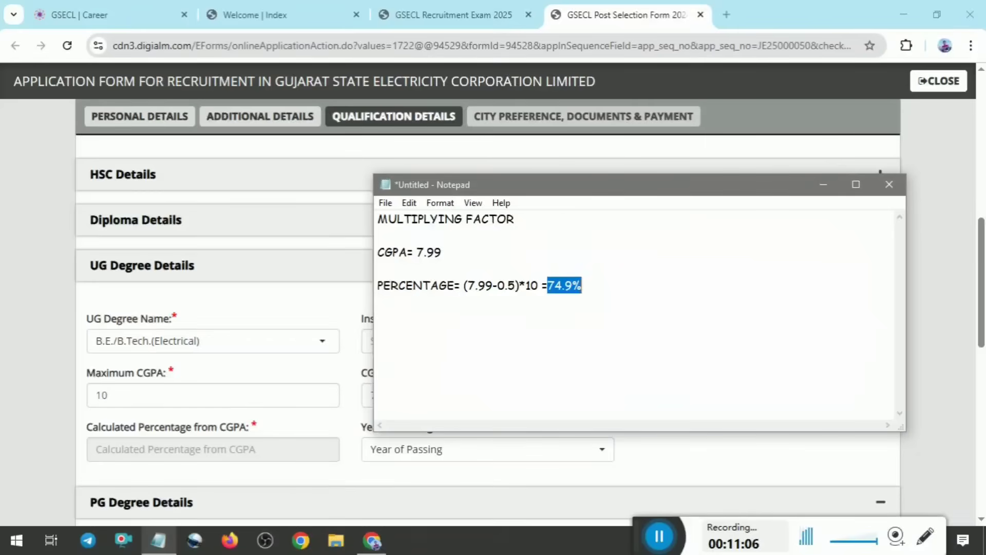
pyautogui.press('Left')
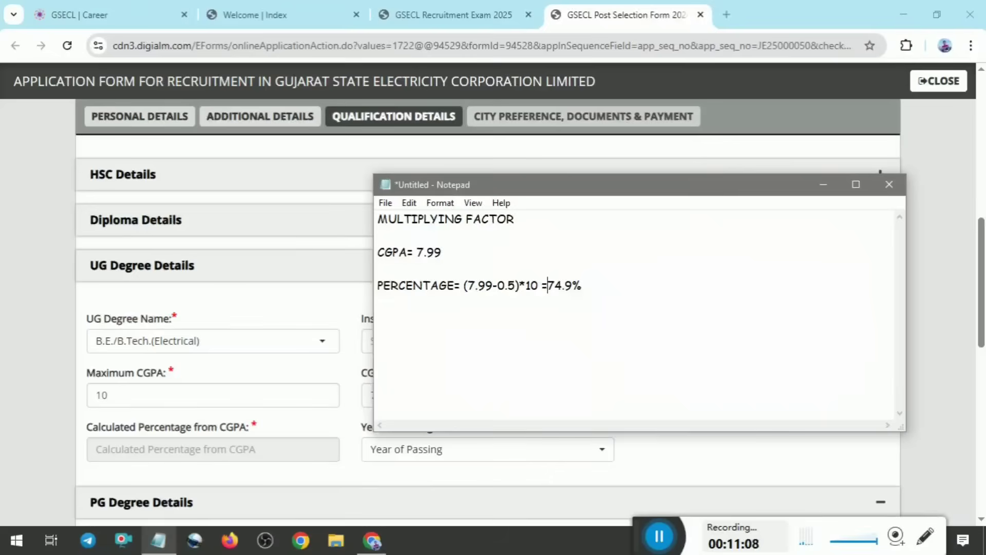
pyautogui.click(439, 286)
pyautogui.click(582, 286)
pyautogui.press('Return')
pyautogui.press('Return')
# Extend the MULTIPLYING FACTOR heading in the note with the formula = PERCENTAGE/CGPA
pyautogui.click(573, 214)
pyautogui.write('= PERCENTAGE')
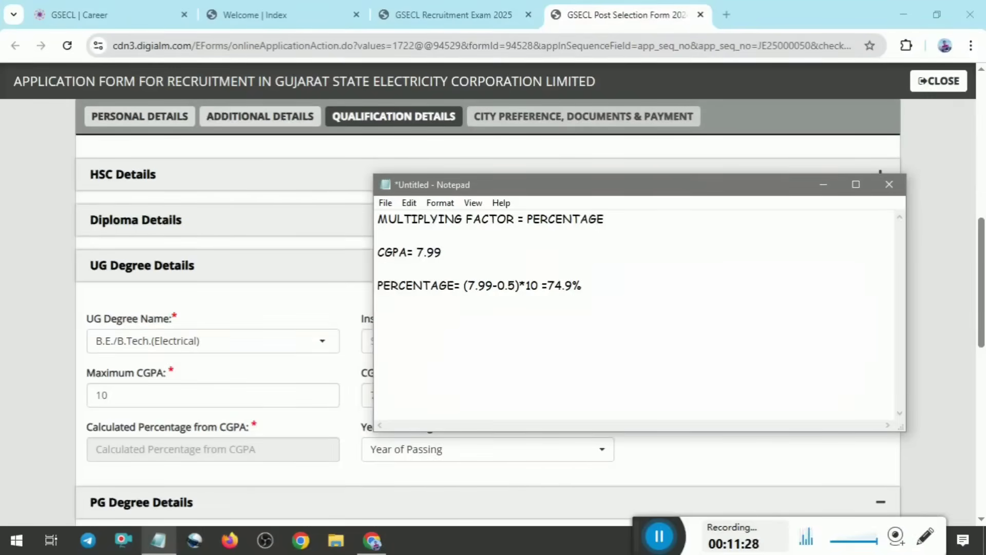
pyautogui.write('/')
pyautogui.write('C')
pyautogui.press('BackSpace')
pyautogui.write('CGPA = 74.9')
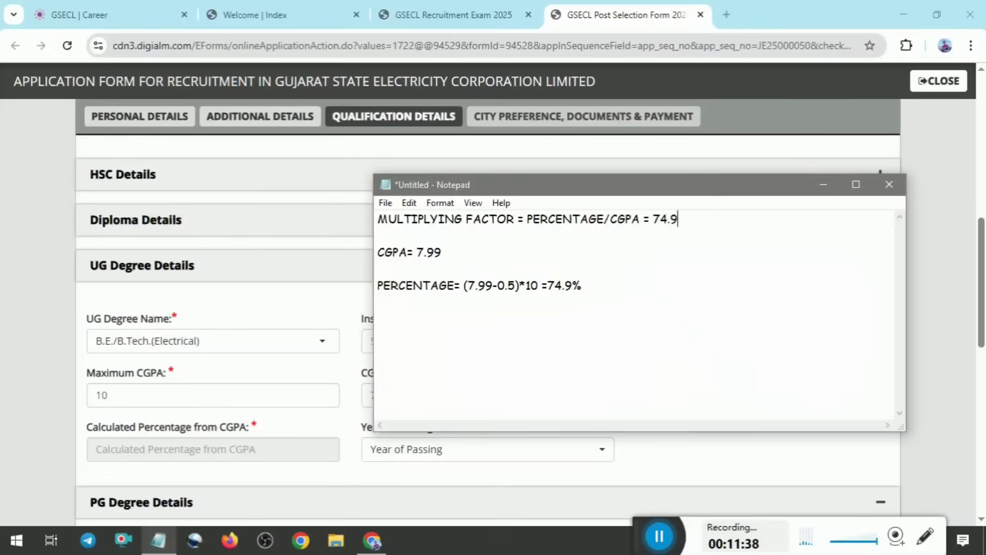
pyautogui.write('/7.99 =')
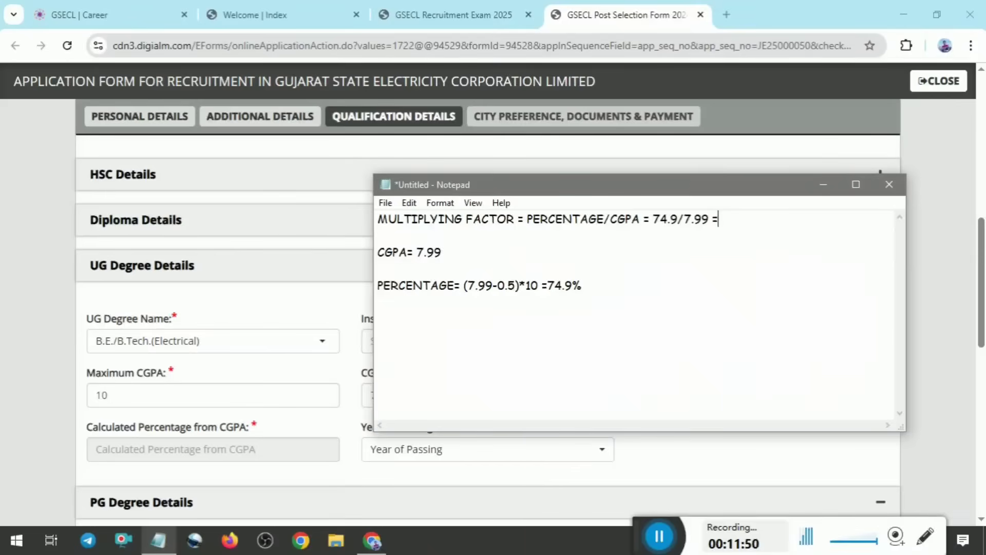
# Append the calculation = 74.9/7.99 =9.374 to the multiplying factor line and highlight the result
pyautogui.write('9.374')
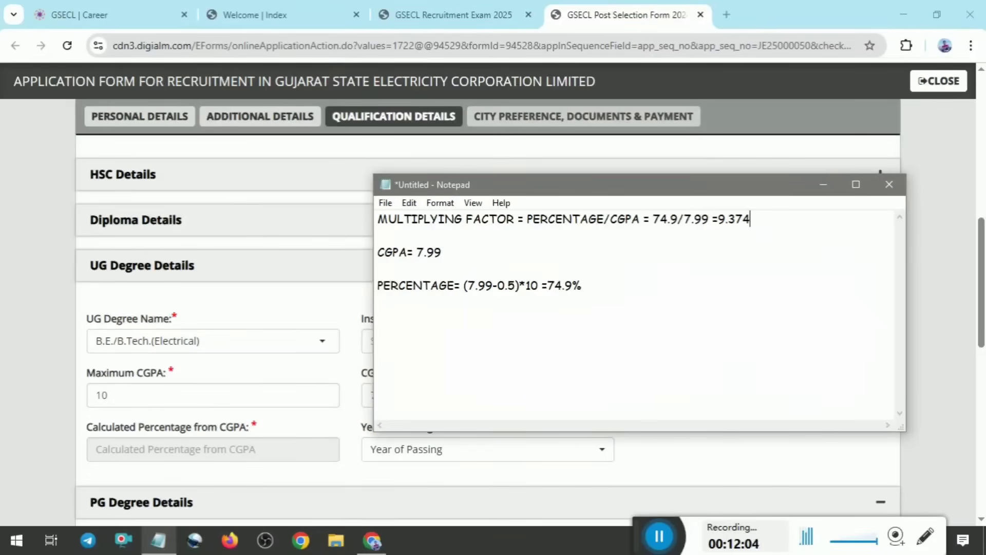
pyautogui.moveTo(719, 220); pyautogui.dragTo(751, 219)
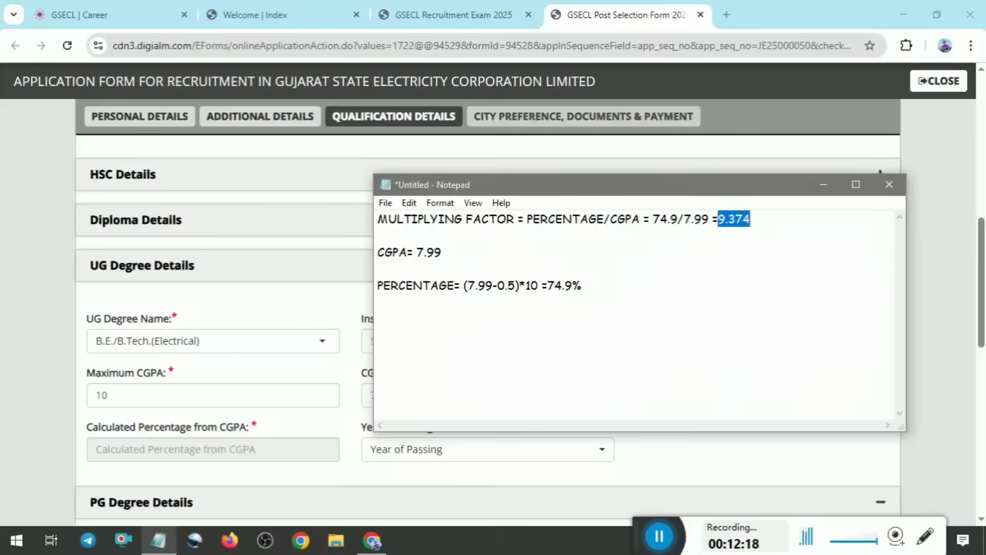
# Return to the application form in the browser and enter a CGPA multiplying factor of 9.37 for the UG degree
pyautogui.click(890, 198)
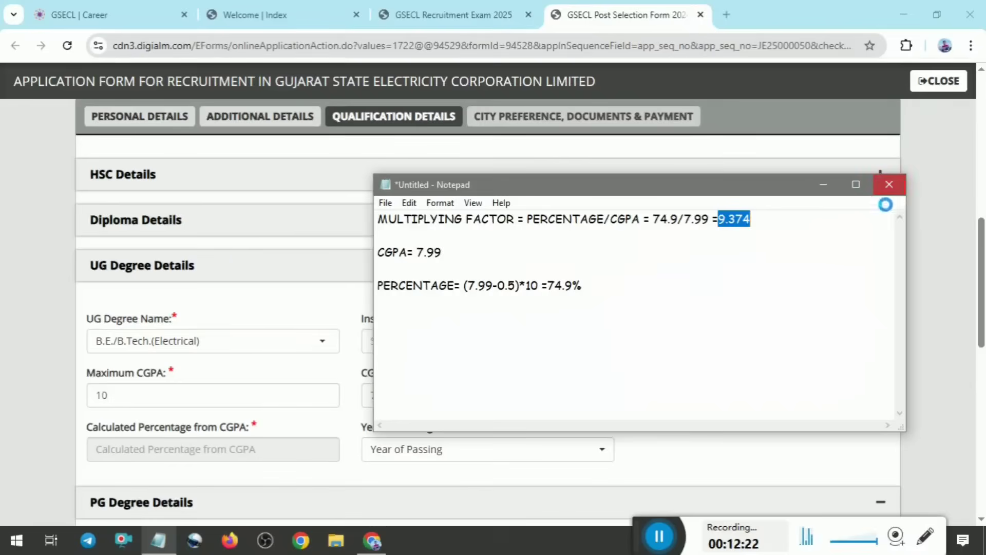
pyautogui.click(519, 273)
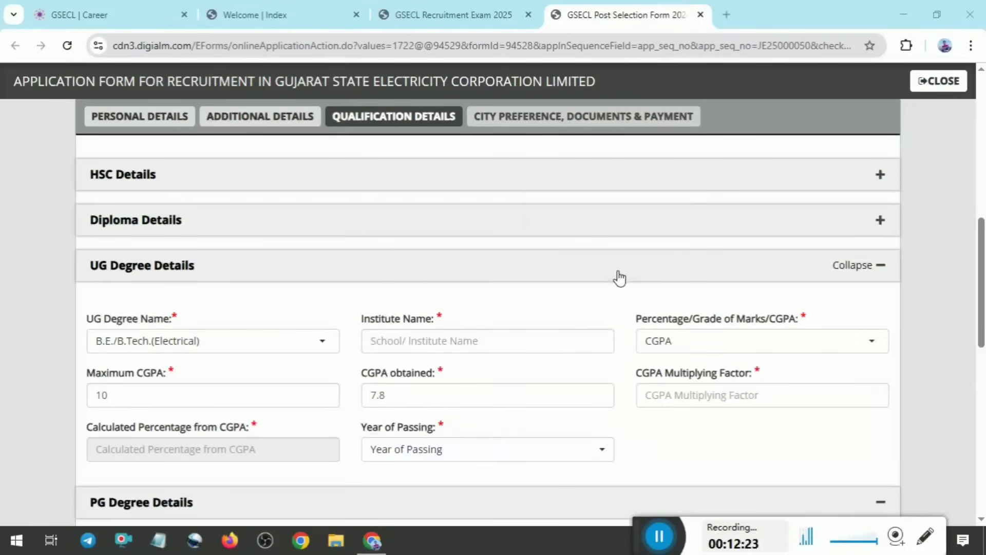
pyautogui.click(688, 395)
pyautogui.write('9.3')
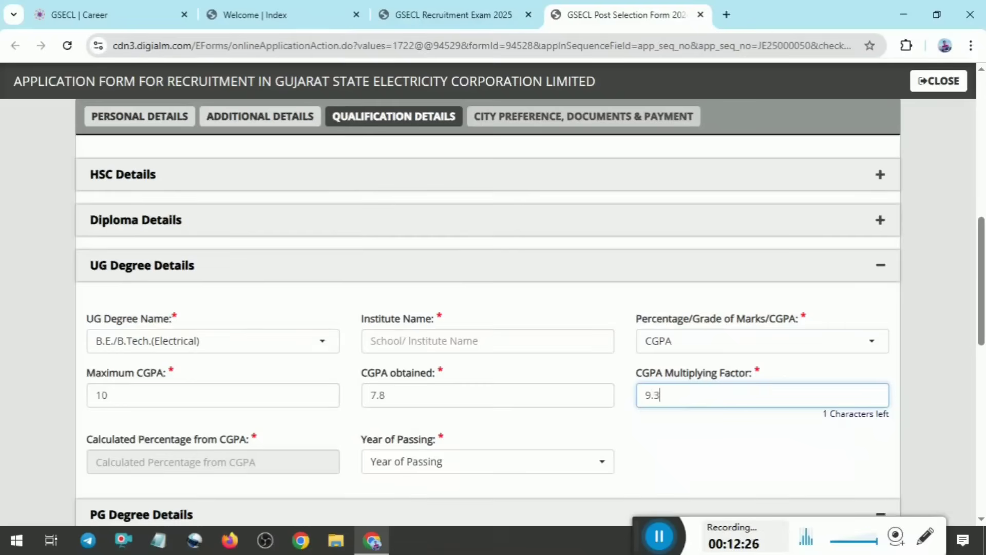
pyautogui.write('7')
pyautogui.click(719, 442)
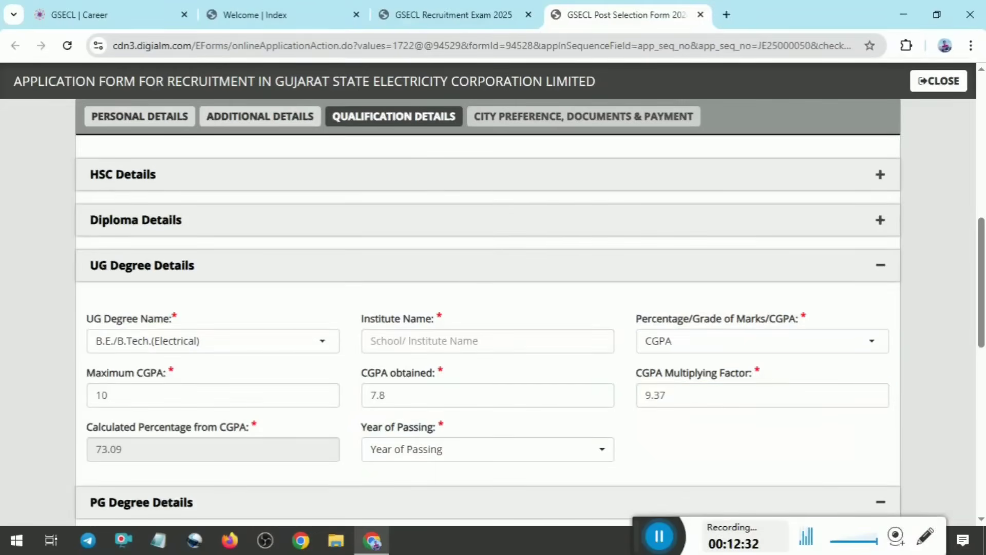
# Collapse the PG Degree Details and Additional Degree/Diploma Details sections of the qualification page
pyautogui.scroll(-2, 488, 329)
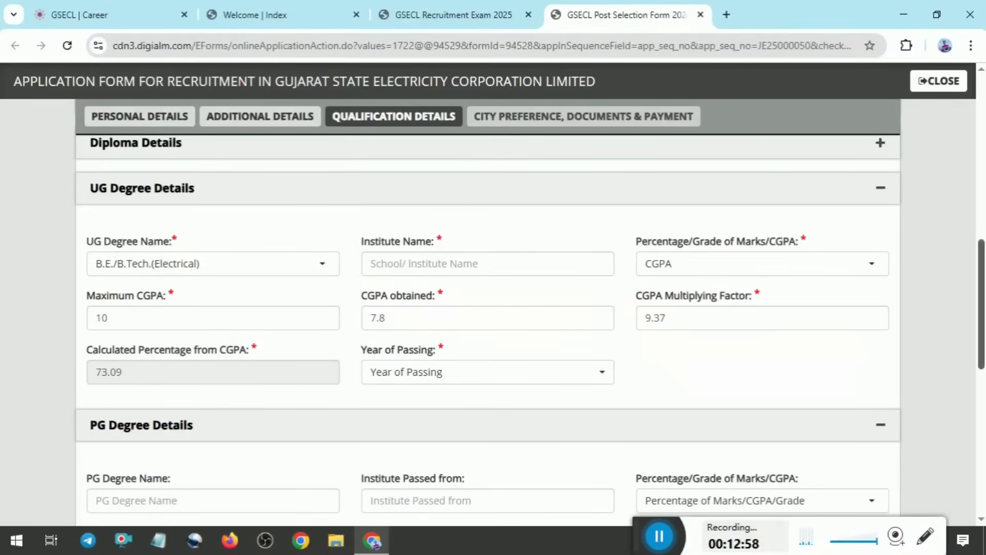
pyautogui.scroll(-1, 982, 298)
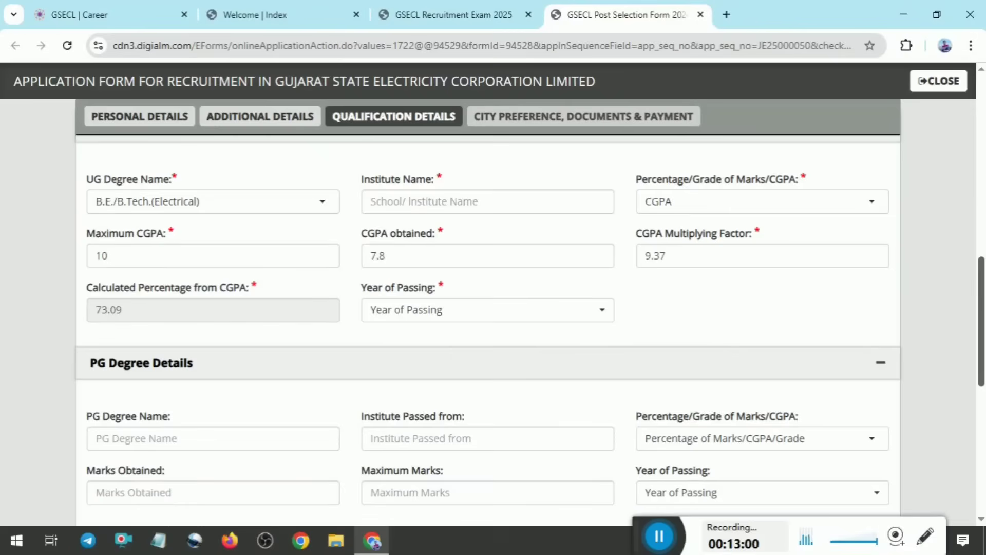
pyautogui.scroll(-2, 940, 314)
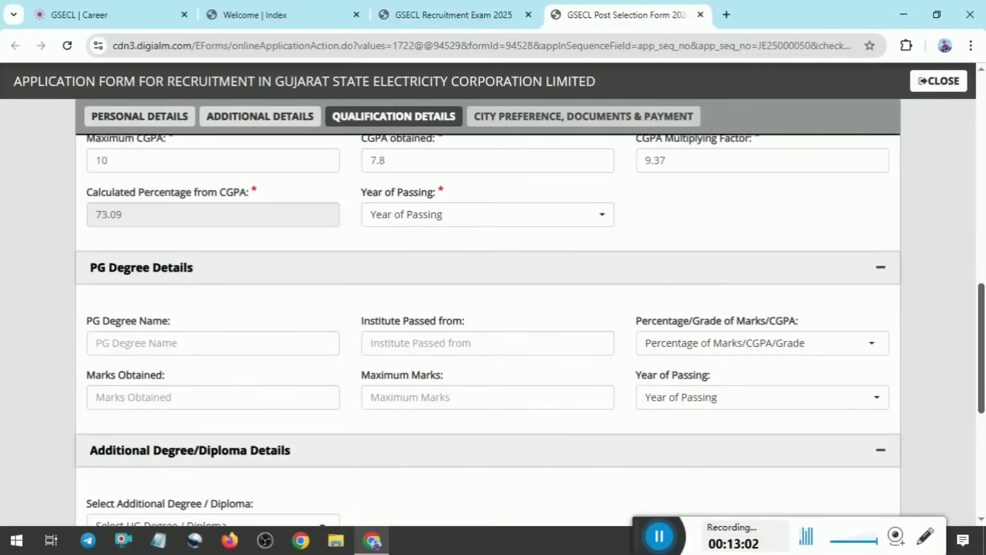
pyautogui.click(881, 267)
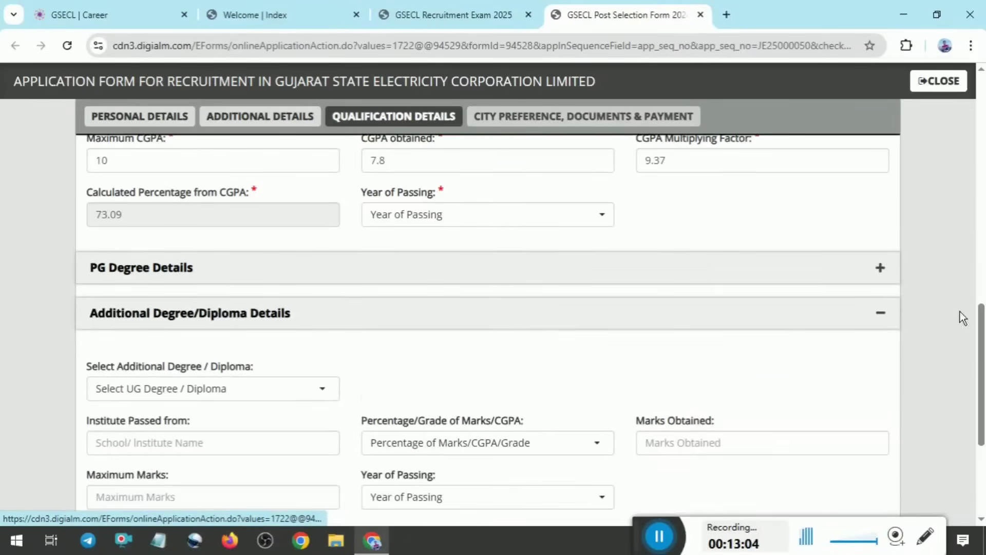
pyautogui.scroll(-1, 716, 255)
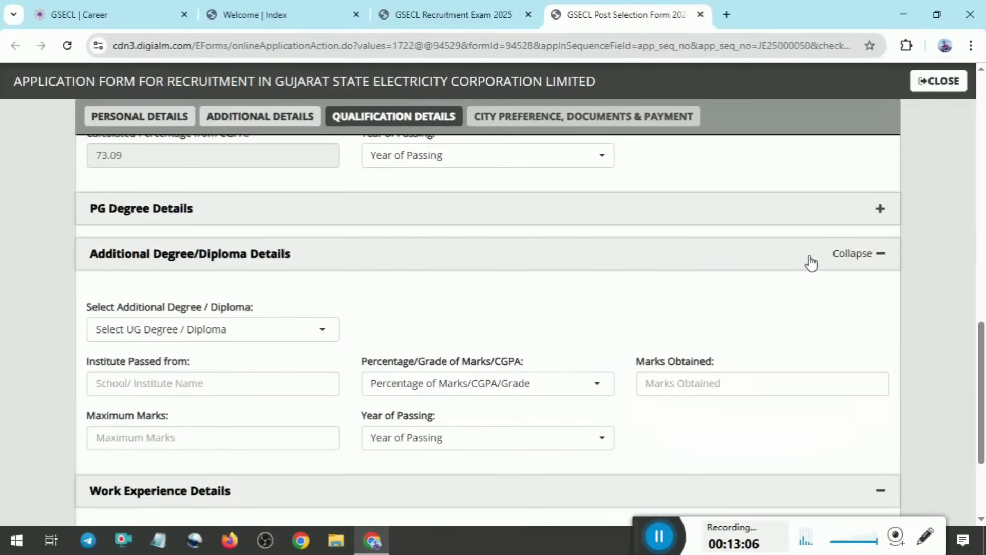
pyautogui.click(880, 253)
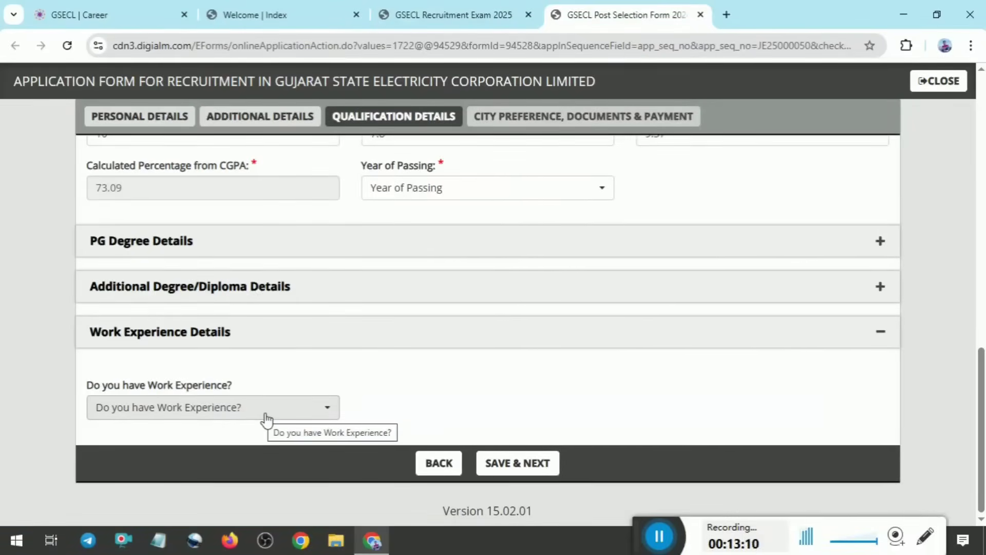
# Try the No and Yes answers to the work experience question
pyautogui.click(266, 420)
pyautogui.click(136, 380)
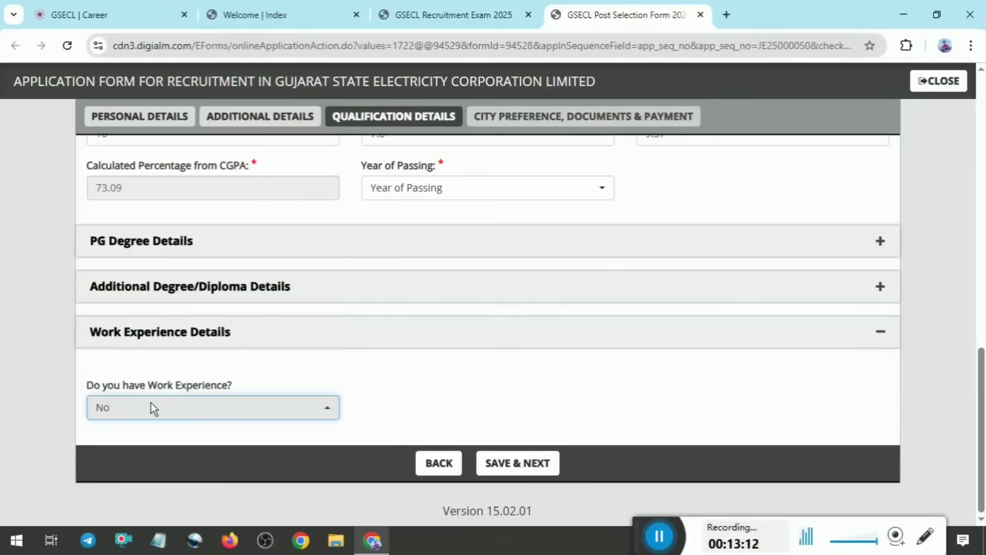
pyautogui.click(221, 413)
pyautogui.click(145, 361)
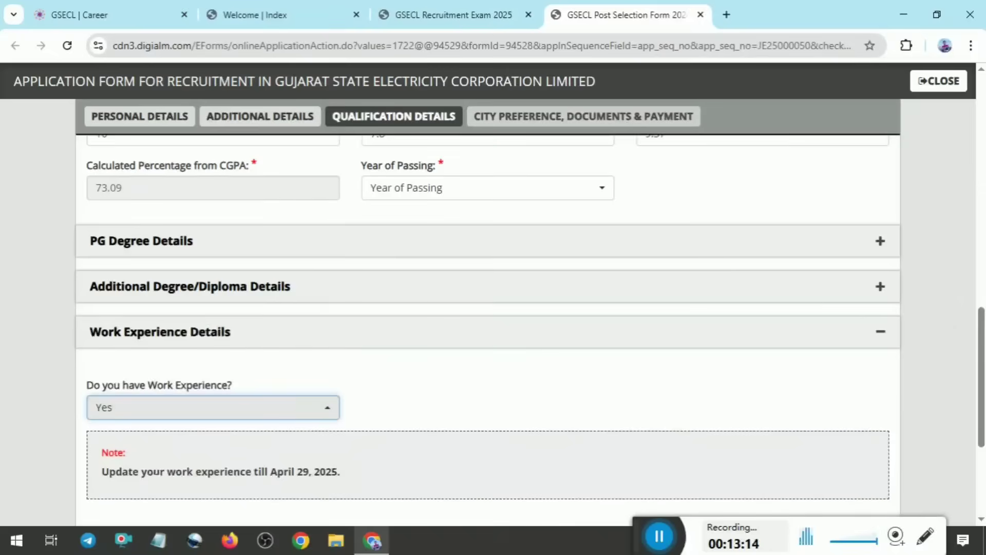
pyautogui.scroll(-3, 403, 418)
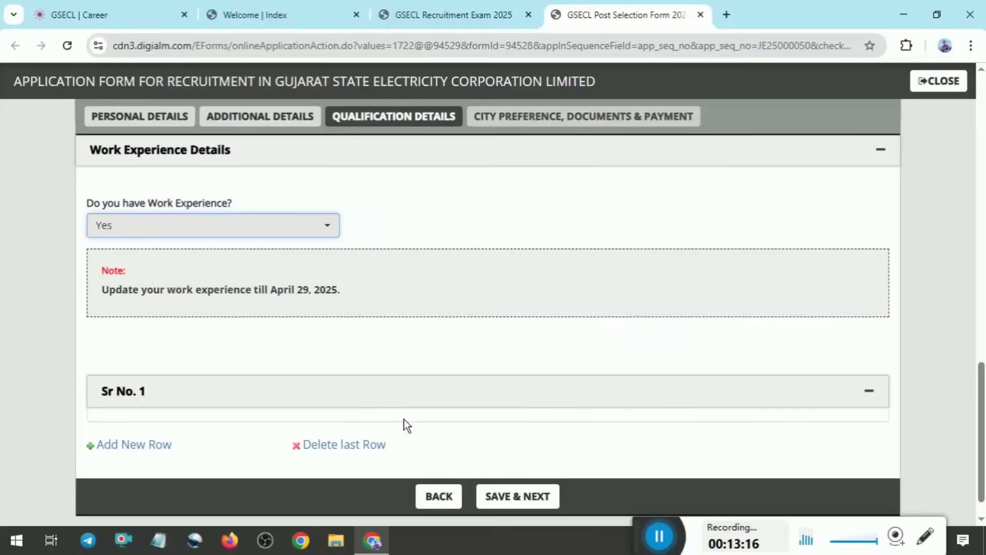
# Set the answer to the work experience question to No
pyautogui.click(221, 229)
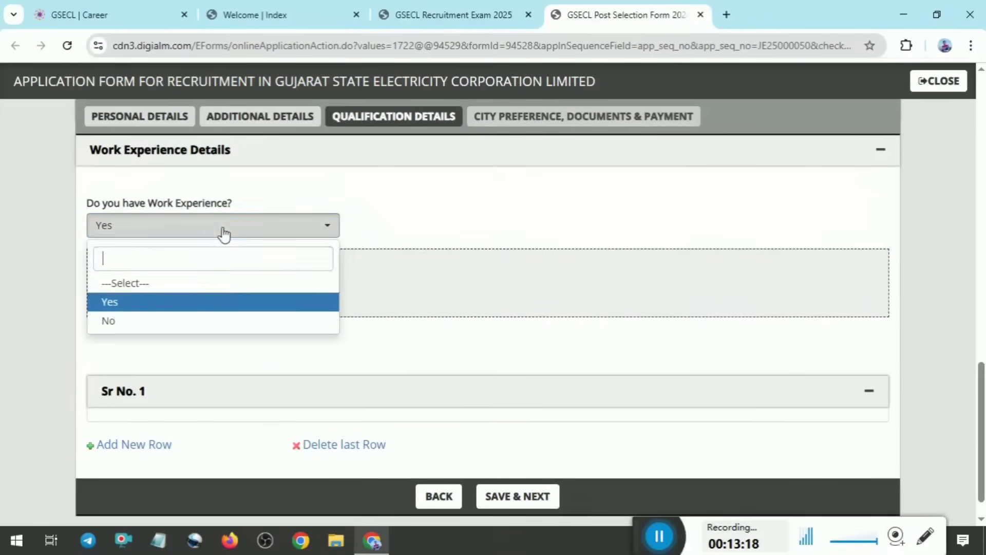
pyautogui.click(137, 319)
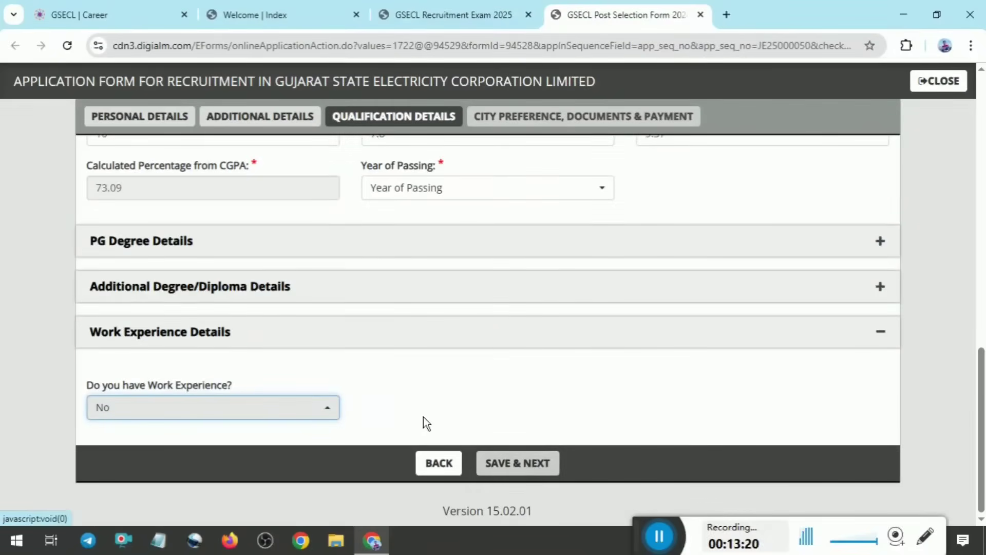
pyautogui.click(669, 542)
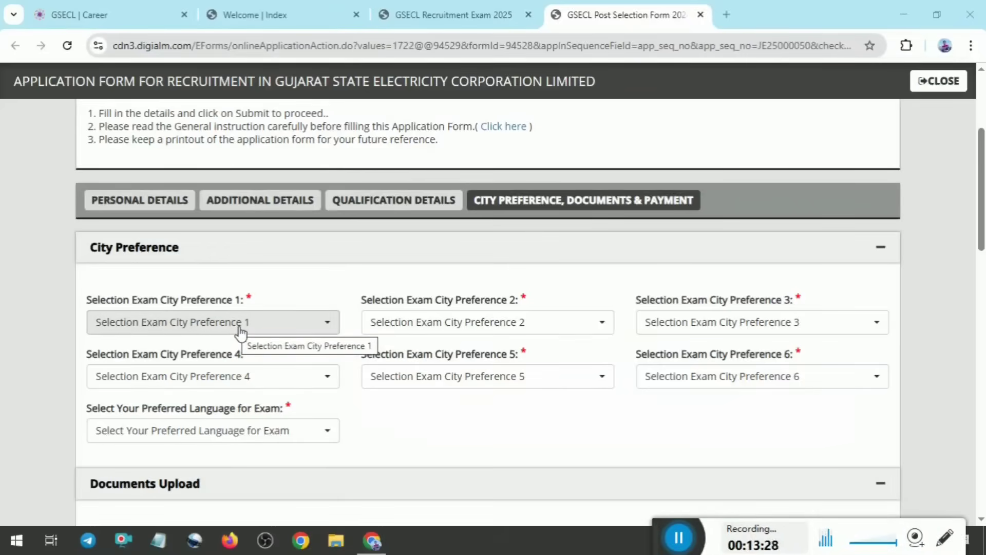
# Select Jamnagar as exam city preference 1 and Rajkot as exam city preference 2
pyautogui.click(240, 332)
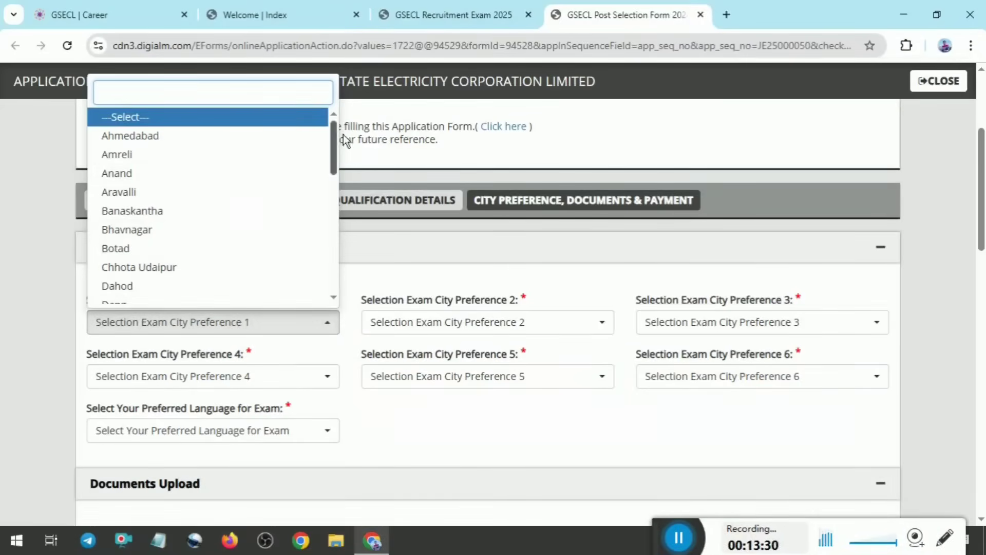
pyautogui.moveTo(332, 132); pyautogui.dragTo(347, 181)
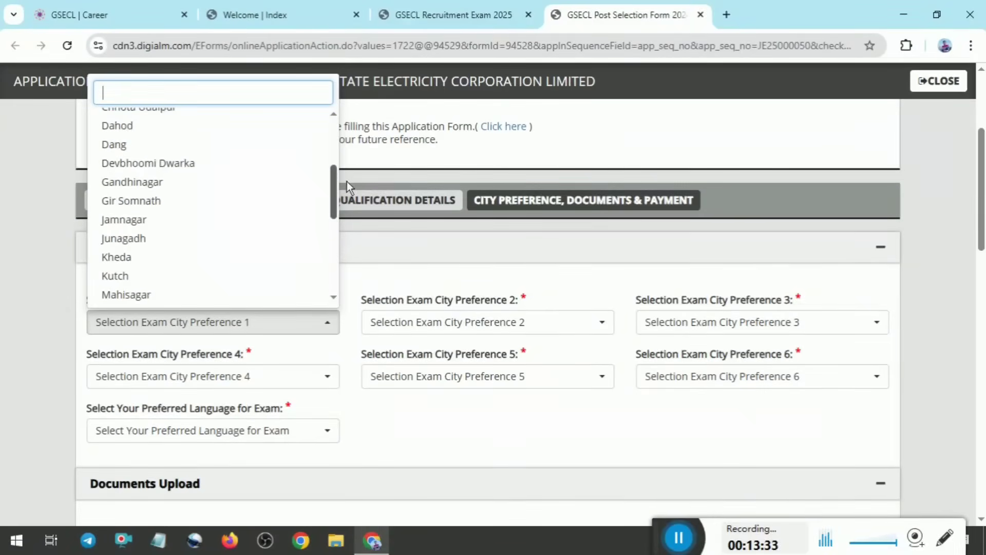
pyautogui.click(136, 226)
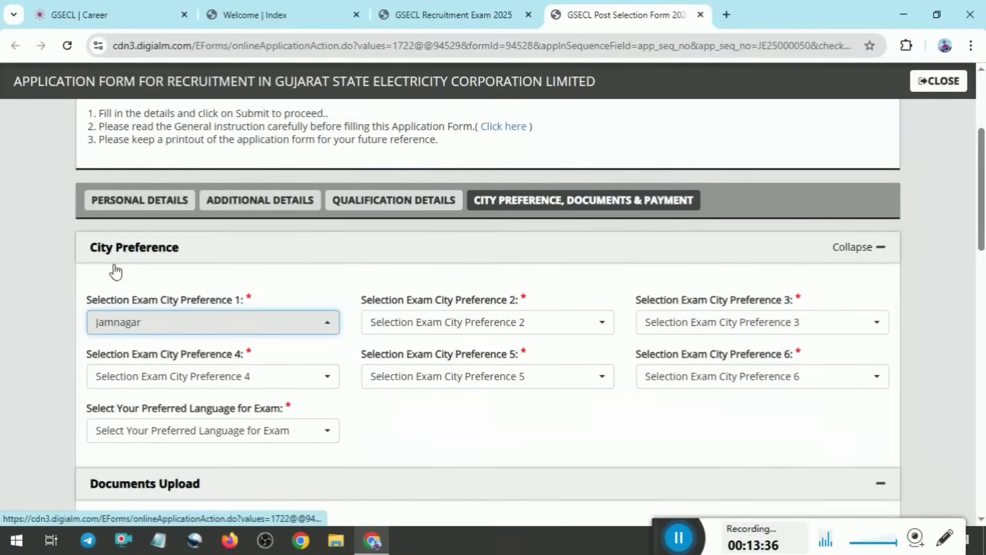
pyautogui.click(449, 327)
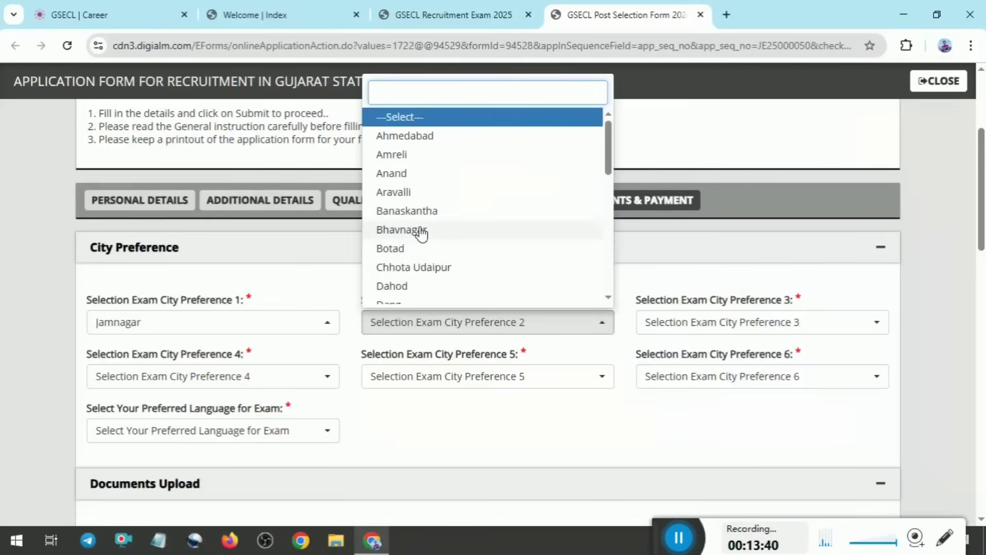
pyautogui.write('R')
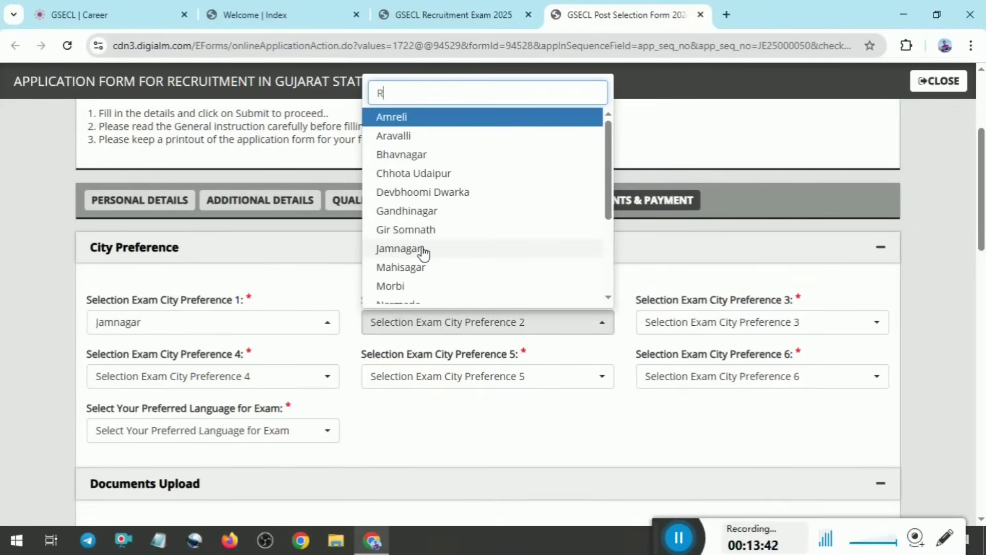
pyautogui.write('A')
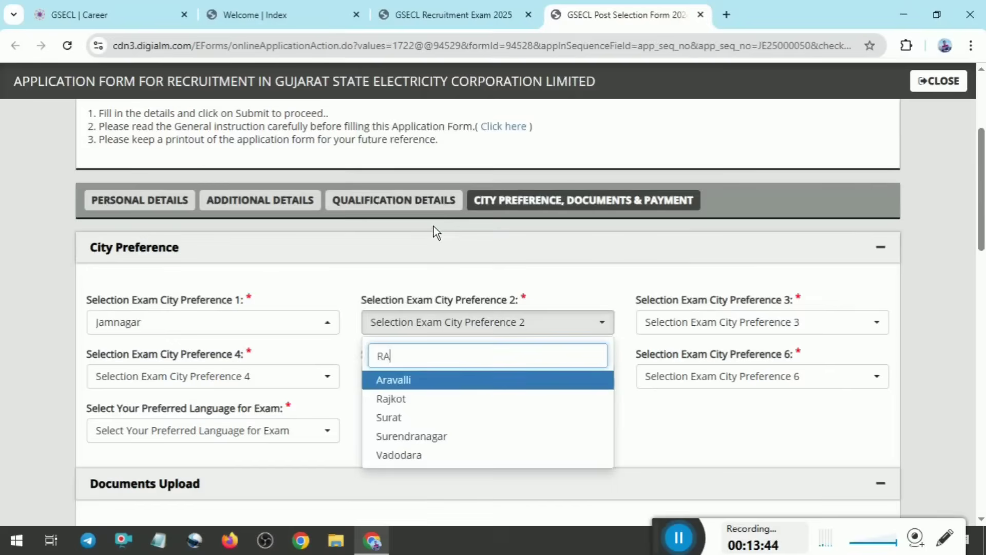
pyautogui.click(399, 400)
# Select Ahmedabad as exam city preference 3 and Gandhinagar as exam city preference 4
pyautogui.click(649, 324)
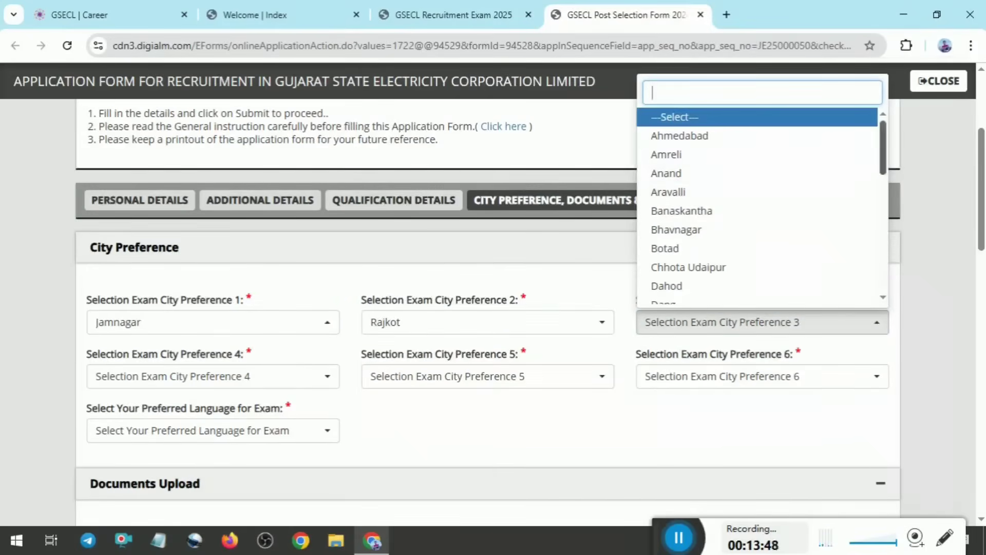
pyautogui.write('A')
pyautogui.click(716, 115)
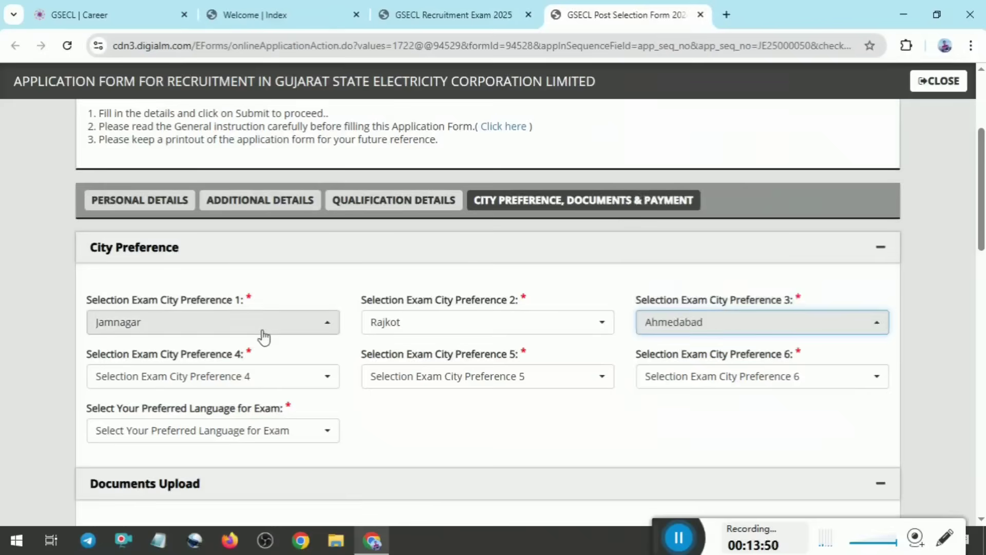
pyautogui.click(211, 385)
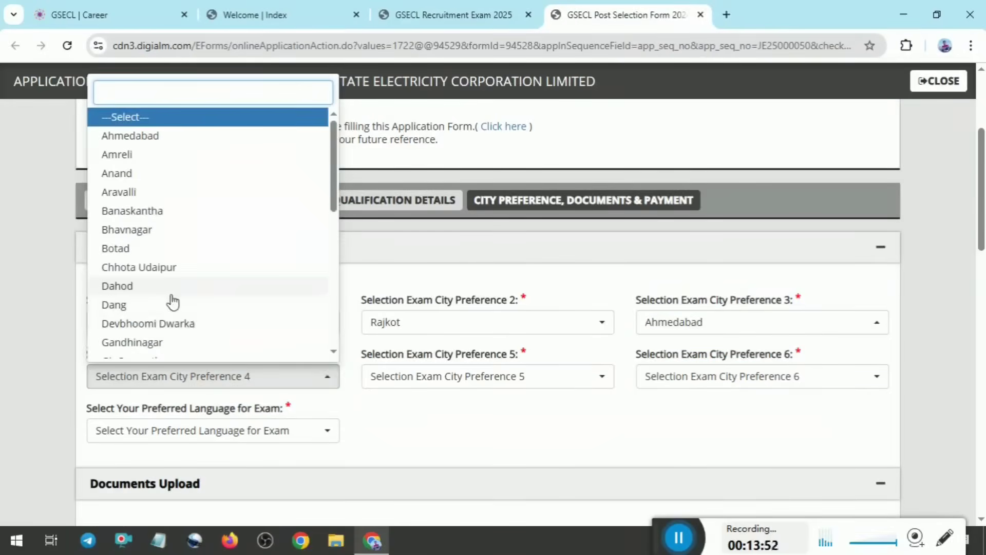
pyautogui.click(155, 342)
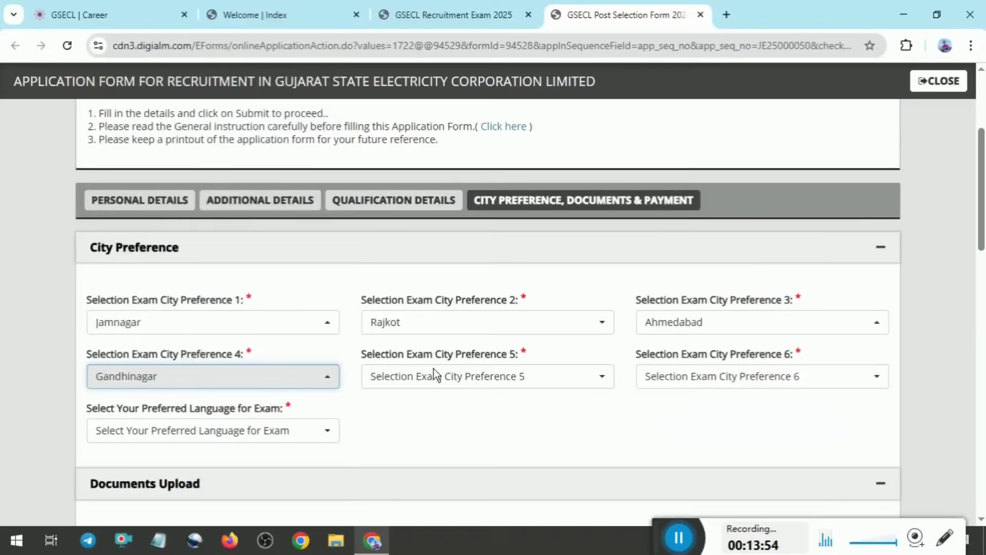
# Search the exam city preference 5 choices for V and select Vadodara
pyautogui.click(445, 383)
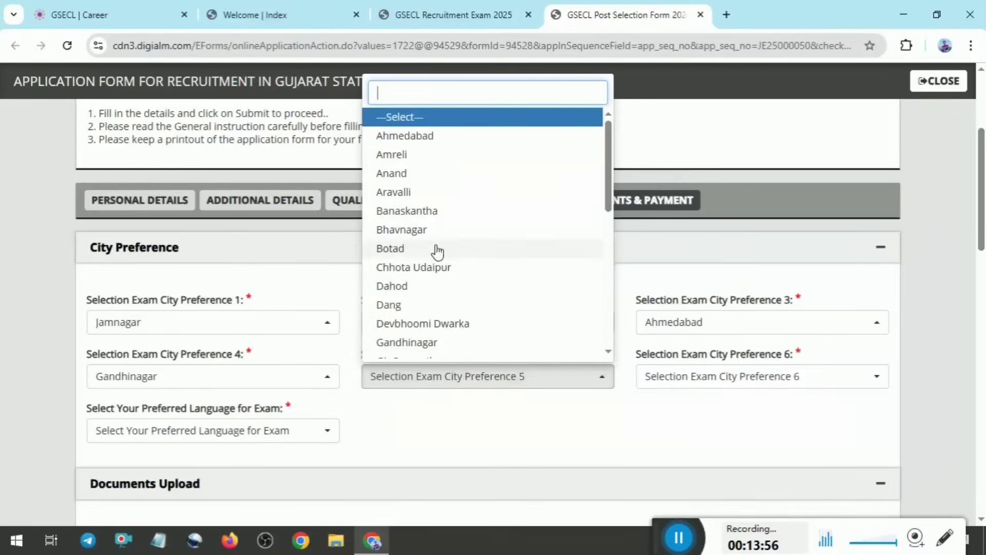
pyautogui.write('B')
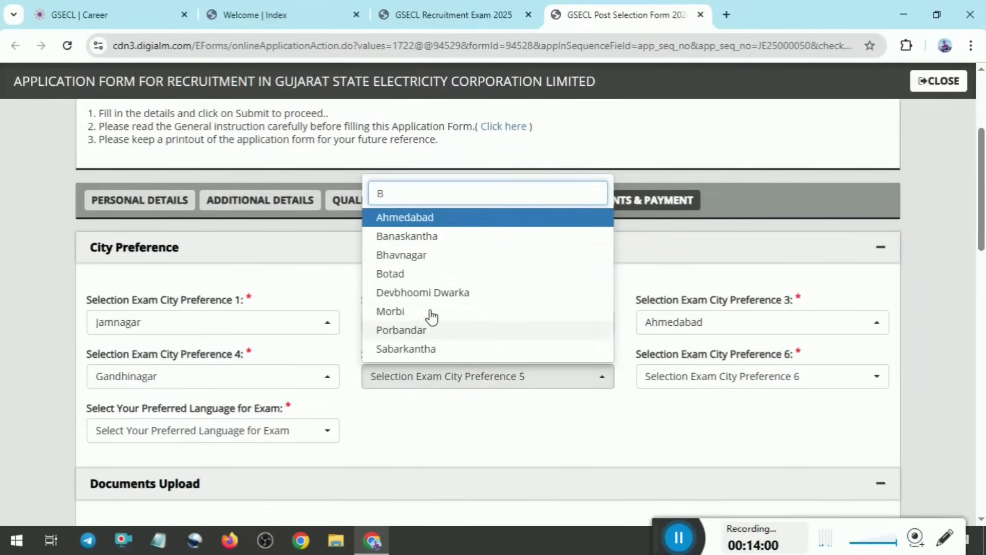
pyautogui.press('BackSpace')
pyautogui.write('V')
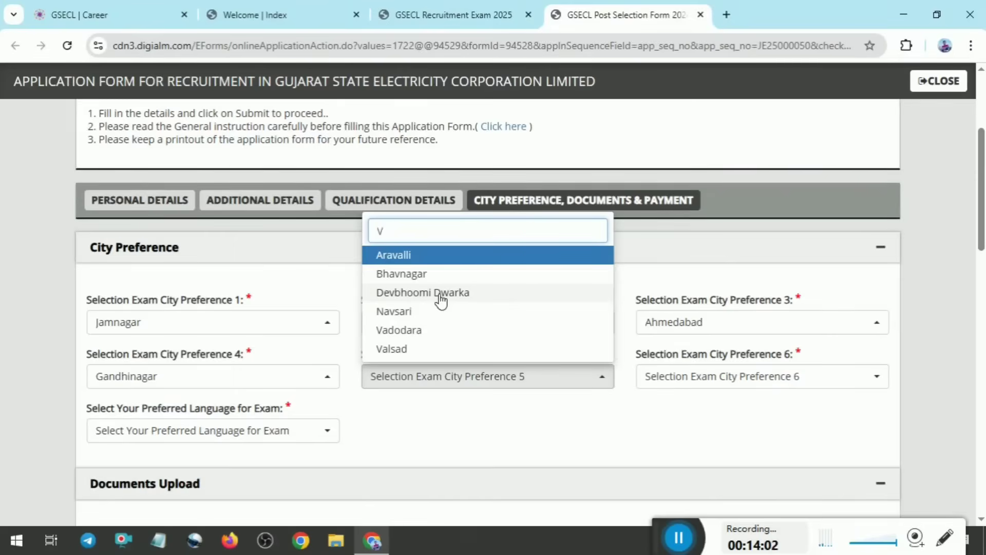
pyautogui.click(407, 333)
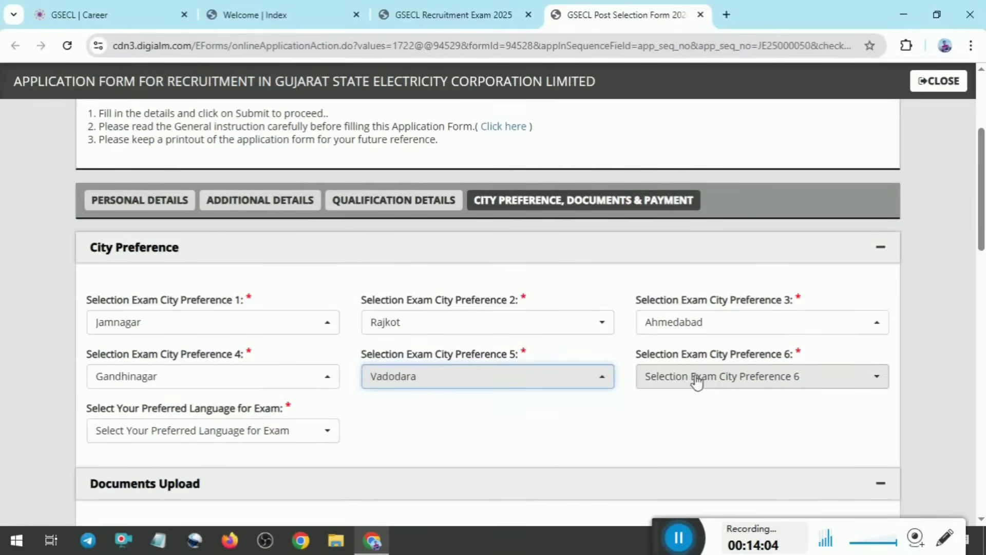
# Select Surat as exam city preference 6 and Gujarati as the preferred language for the exam
pyautogui.click(676, 386)
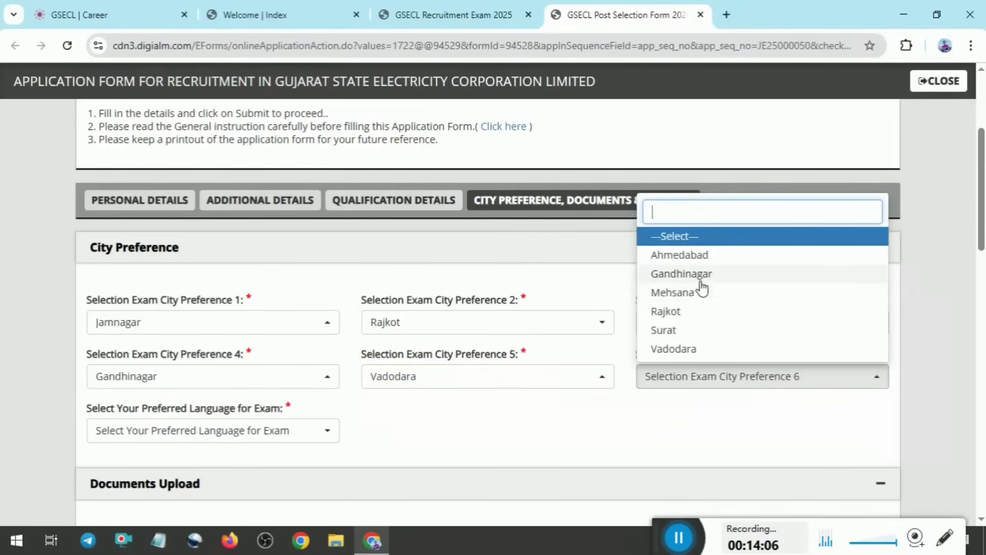
pyautogui.click(685, 332)
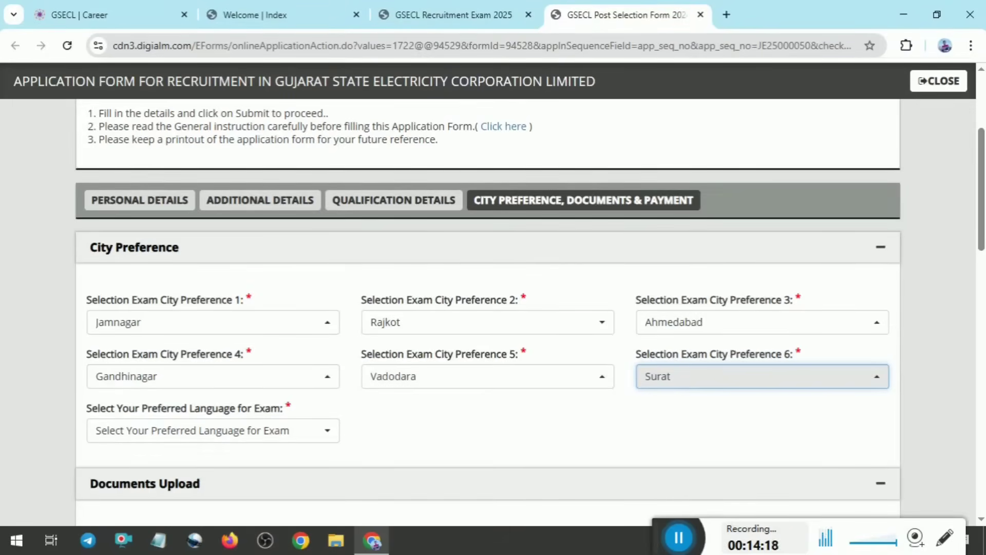
pyautogui.click(243, 436)
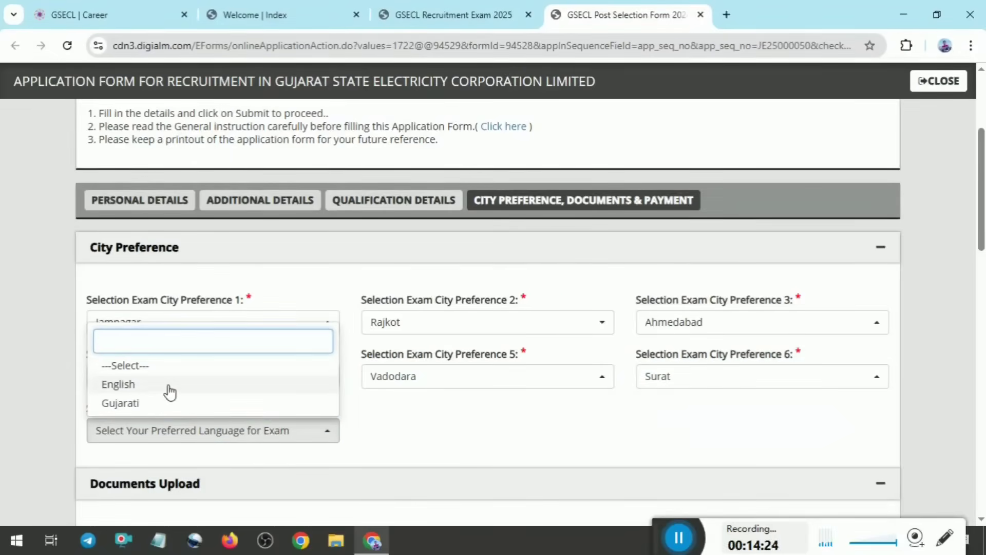
pyautogui.click(166, 405)
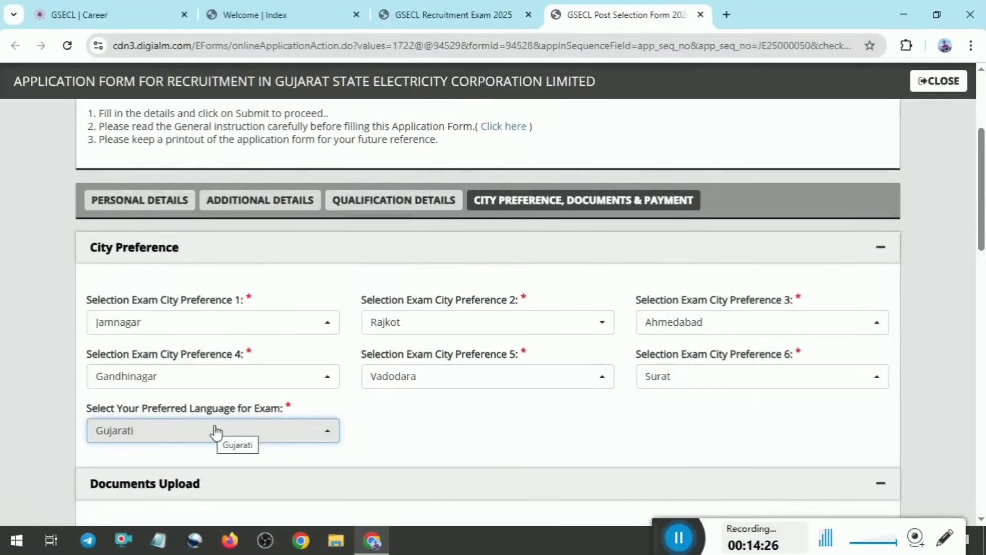
# Switch the preferred exam language to English and back to Gujarati
pyautogui.click(216, 431)
pyautogui.click(187, 385)
pyautogui.click(227, 438)
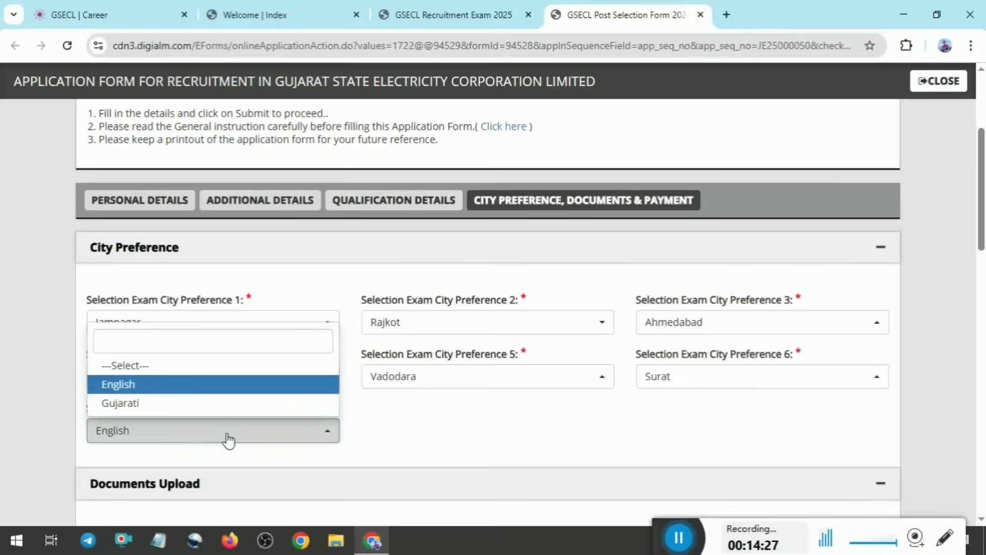
pyautogui.click(175, 404)
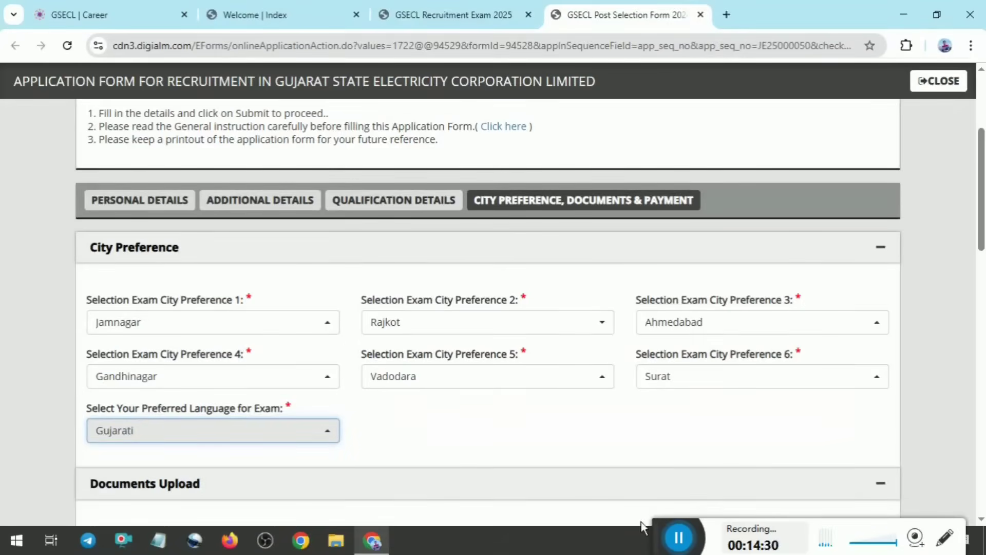
pyautogui.scroll(-3, 488, 308)
pyautogui.scroll(-3, 488, 308)
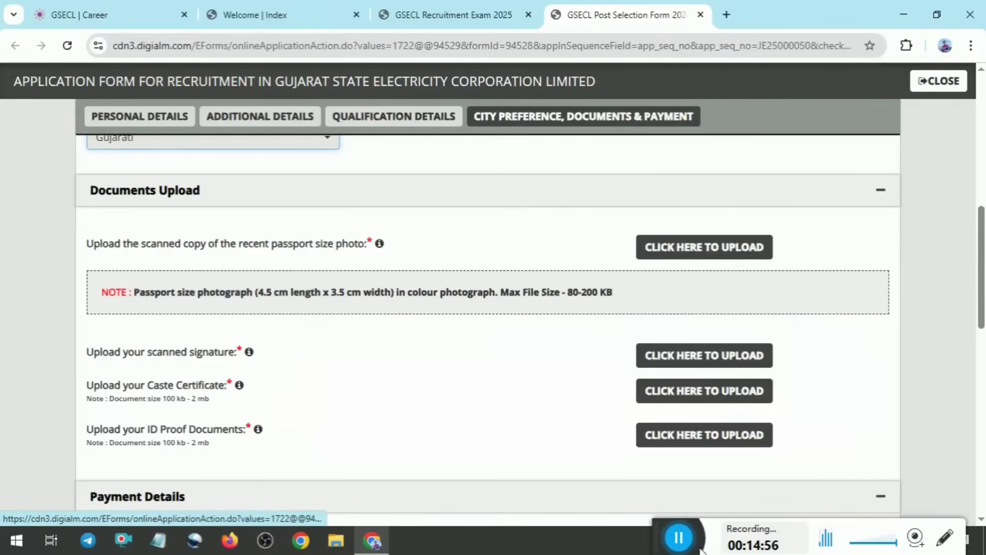
pyautogui.click(679, 540)
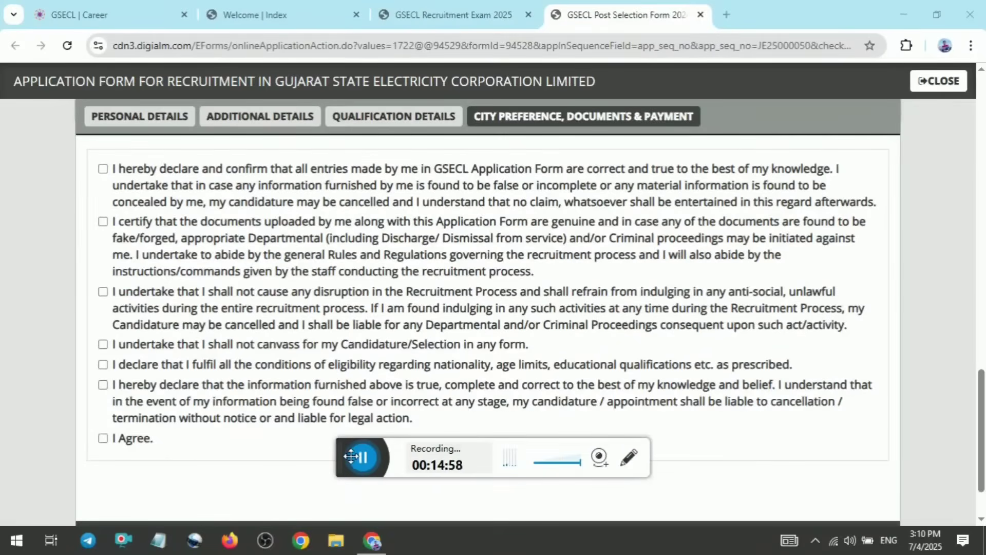
pyautogui.moveTo(353, 457); pyautogui.dragTo(666, 529)
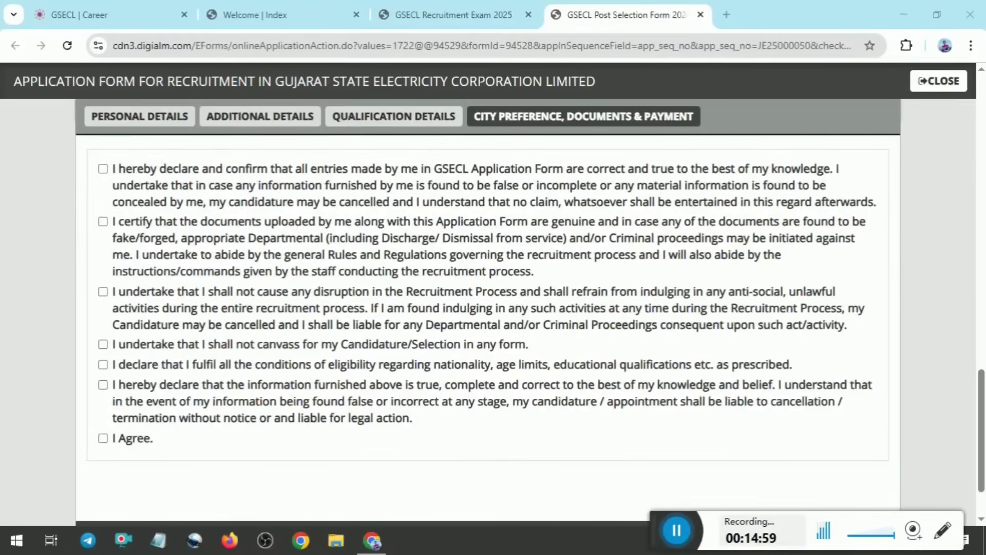
# Tick all seven declaration checkboxes of the application form, including the final I Agree
pyautogui.click(112, 175)
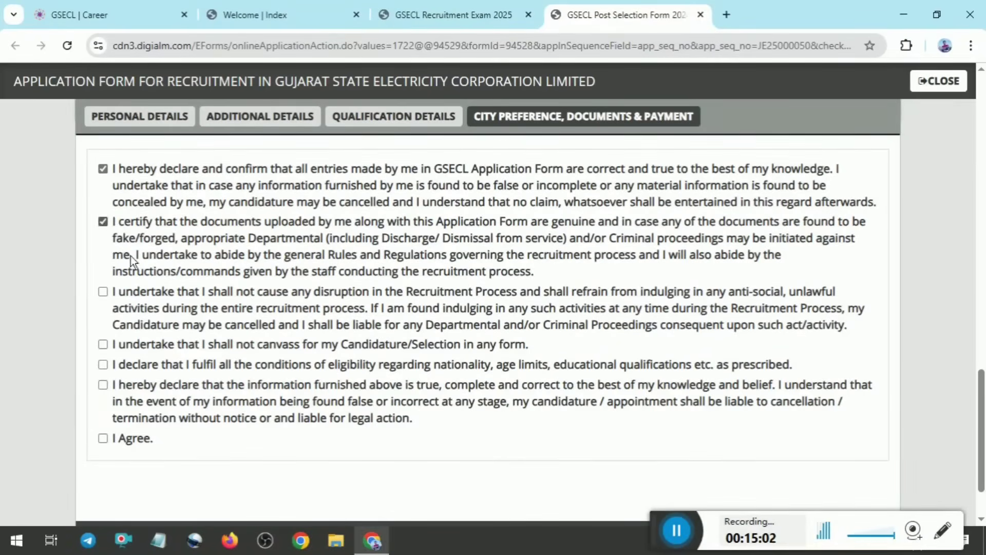
pyautogui.click(111, 310)
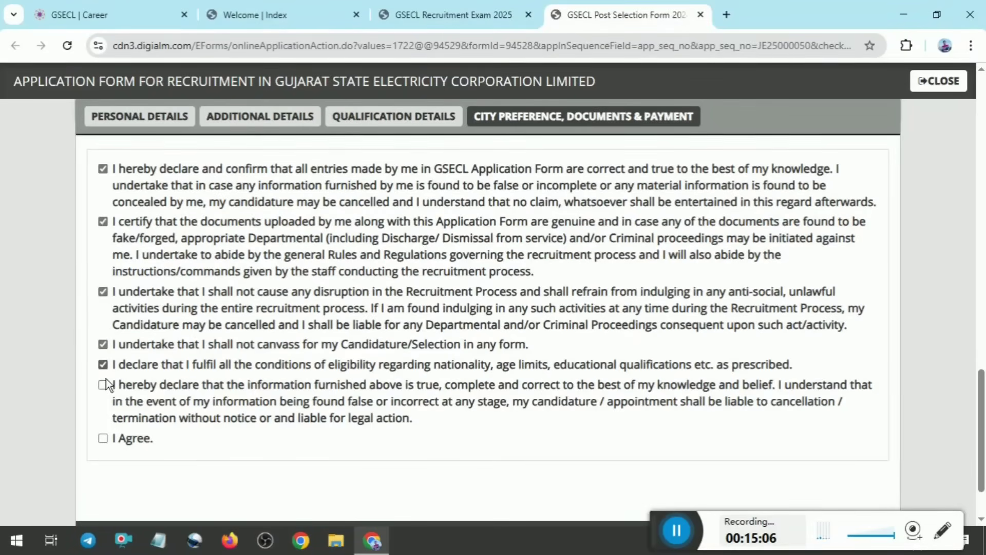
pyautogui.click(110, 444)
pyautogui.scroll(-3, 308, 403)
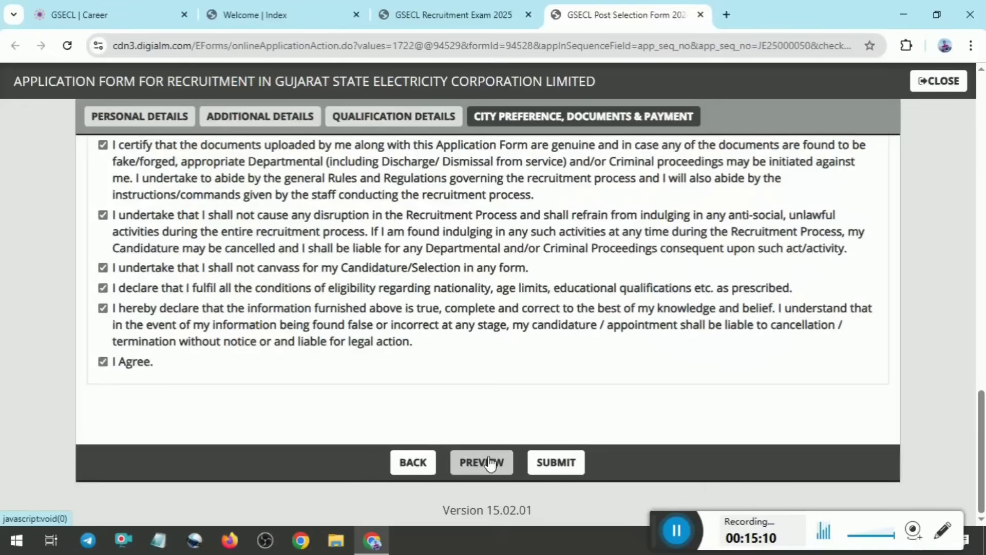